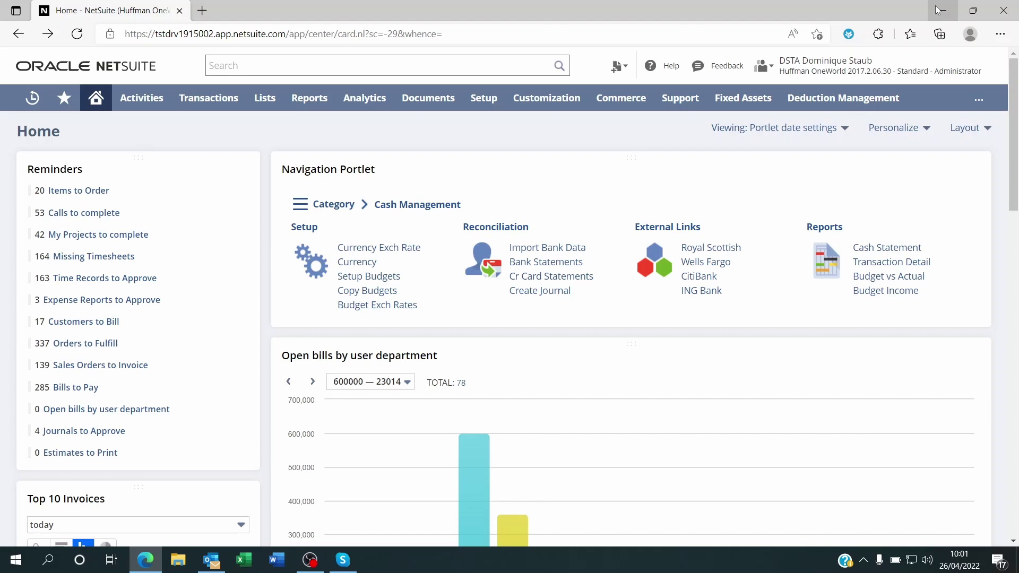
Go to Reports > Saved Searches > All Saved Searches from the Home dashboard.
{"action": "mouse_move", "coordinate": [326, 99]}
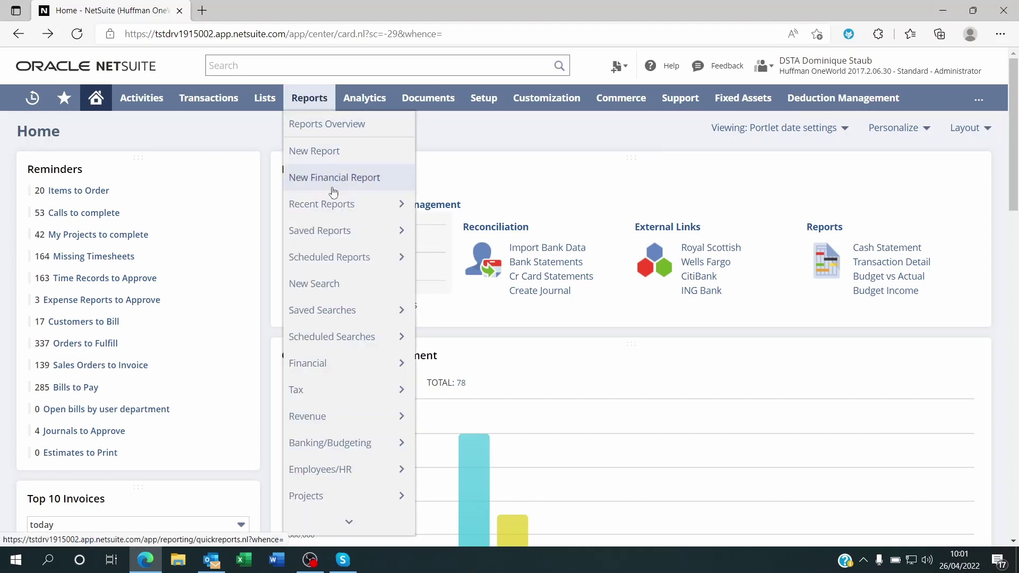
Start a new saved search from the All Saved Searches list.
{"action": "mouse_move", "coordinate": [348, 214]}
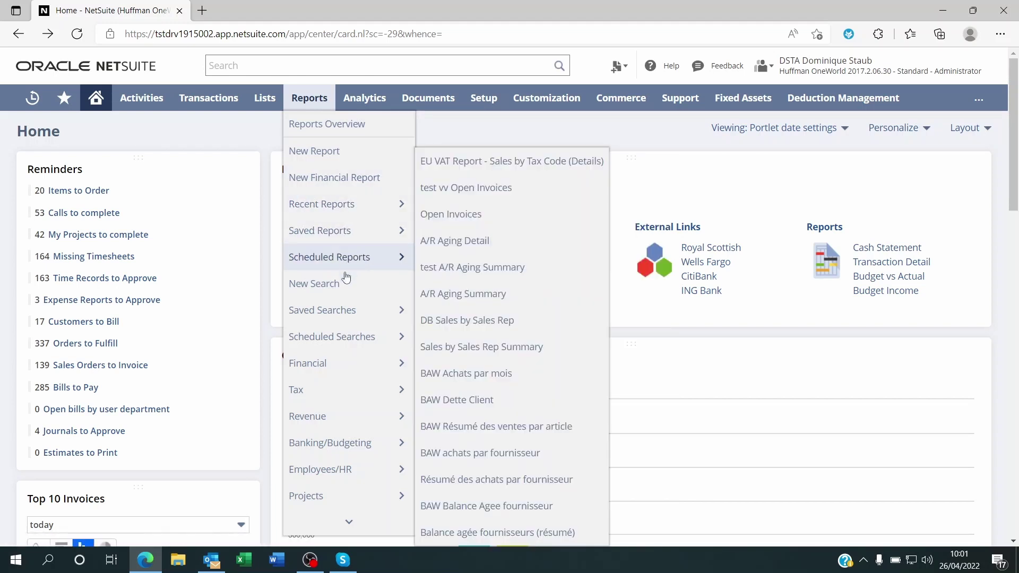
{"action": "mouse_move", "coordinate": [355, 314]}
{"action": "mouse_move", "coordinate": [579, 134]}
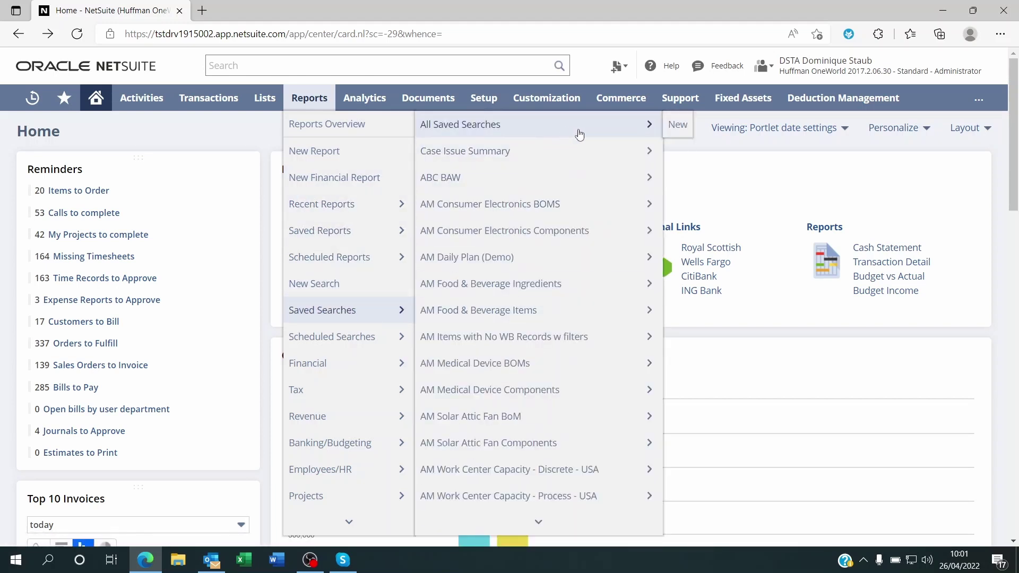
{"action": "left_click", "coordinate": [677, 127]}
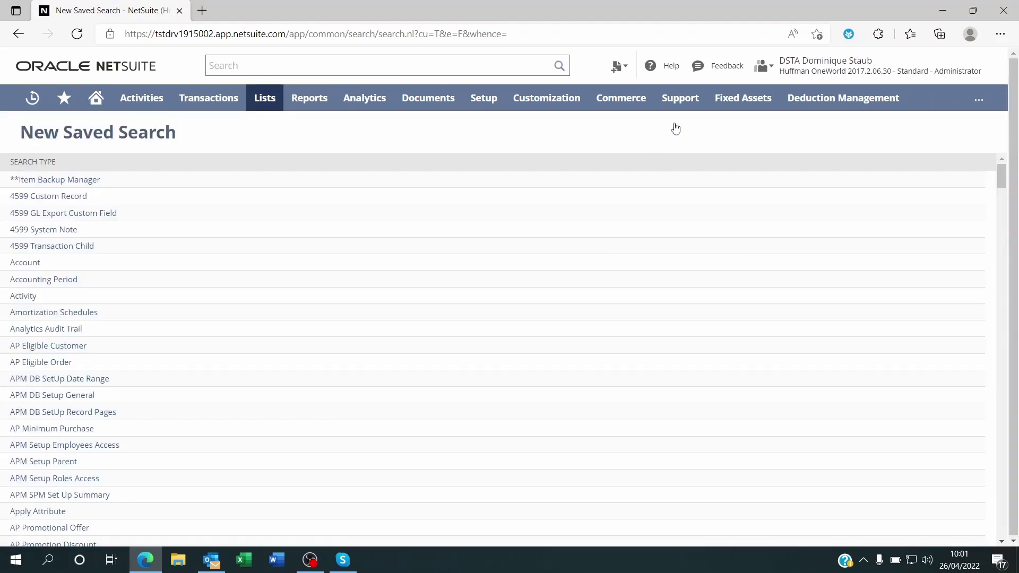
Choose Transaction as the saved search type.
{"action": "scroll", "coordinate": [315, 230], "scroll_direction": "down", "scroll_amount": 2}
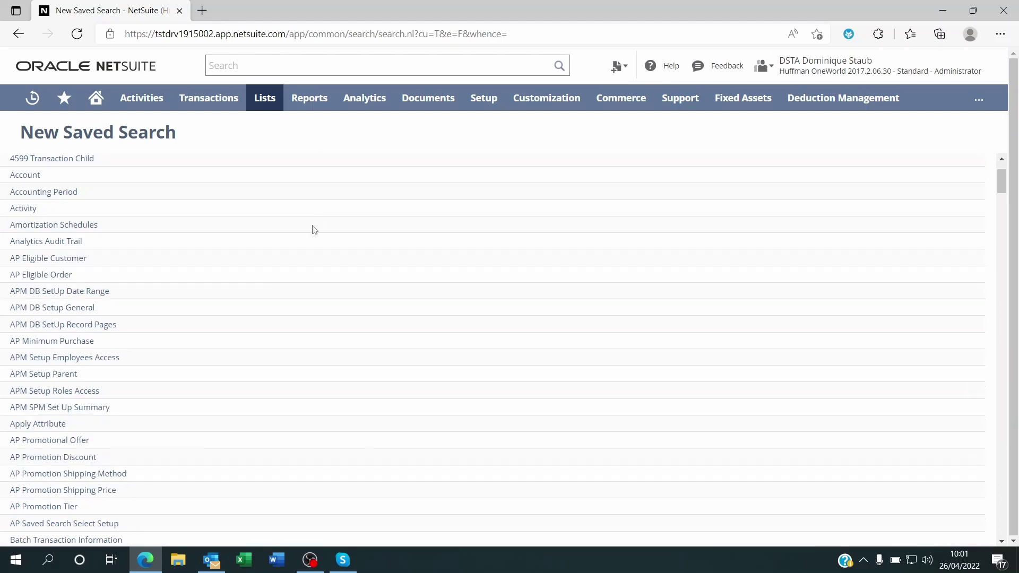
{"action": "scroll", "coordinate": [315, 230], "scroll_direction": "down", "scroll_amount": 20}
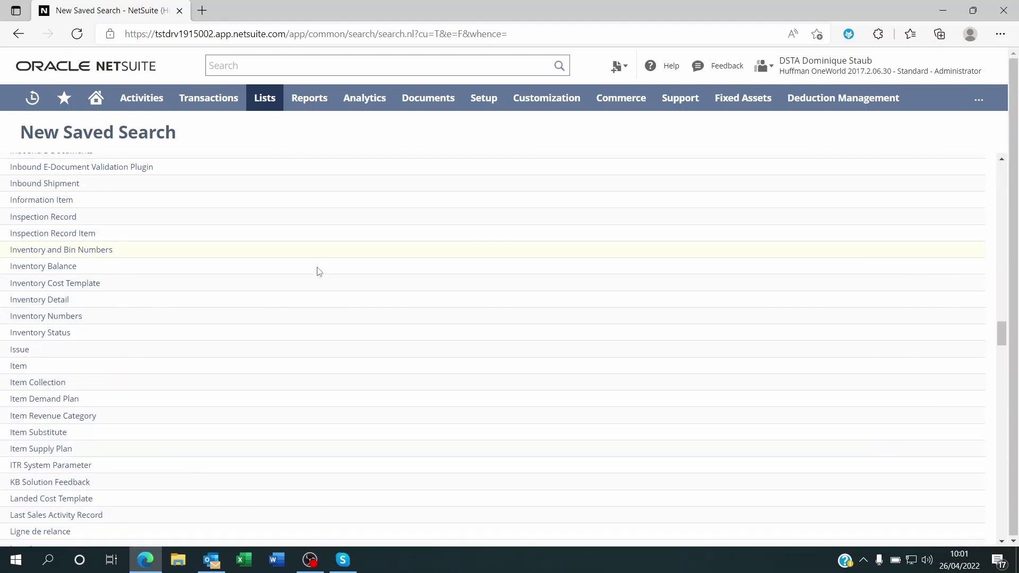
{"action": "scroll", "coordinate": [319, 272], "scroll_direction": "down", "scroll_amount": 20}
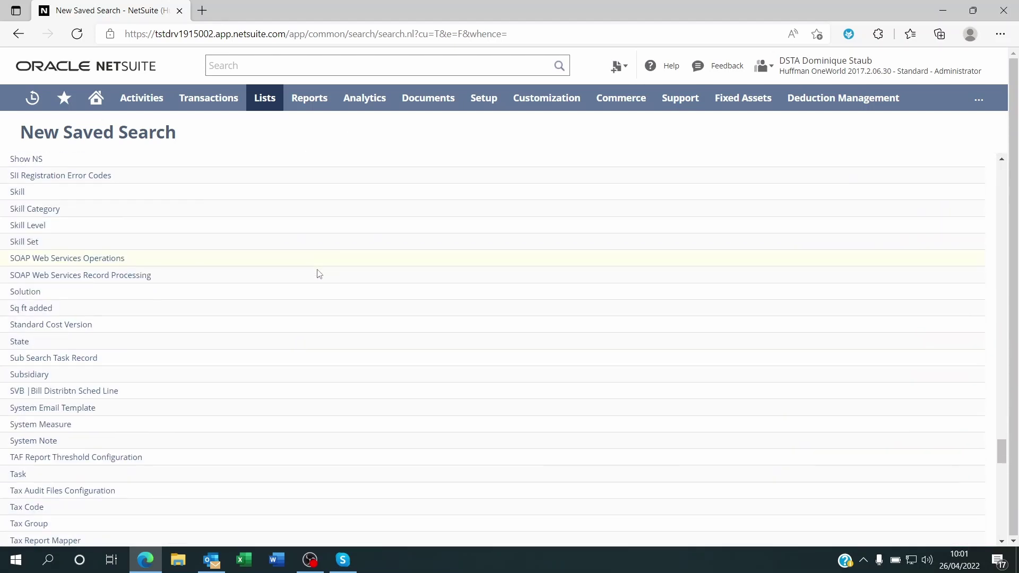
{"action": "scroll", "coordinate": [319, 273], "scroll_direction": "down", "scroll_amount": 6}
{"action": "left_click", "coordinate": [31, 333]}
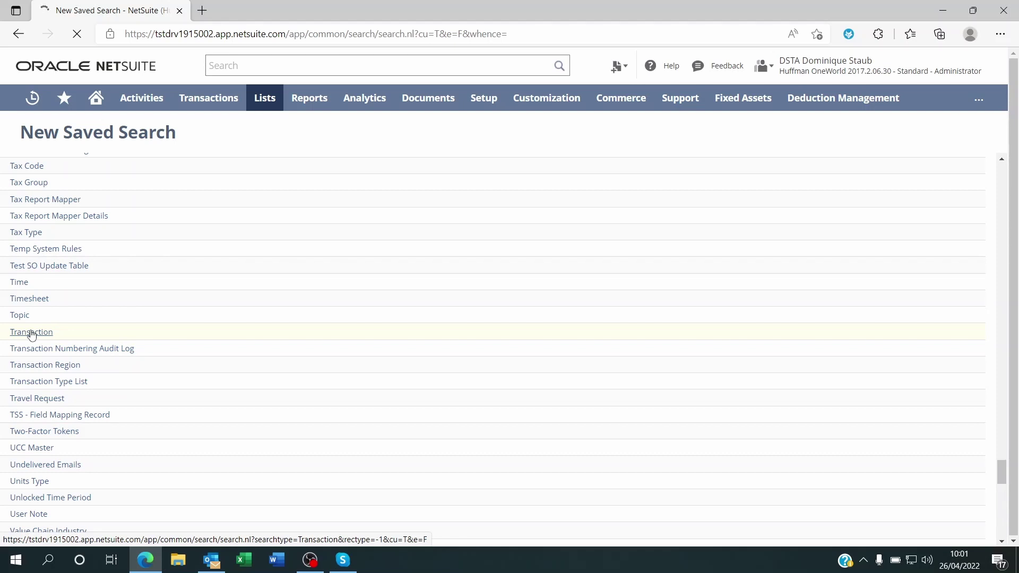
Title the transaction search 'CAW SO Pending Billing' and give it ID '_caw_so_pending_billing'.
{"action": "left_click", "coordinate": [31, 332]}
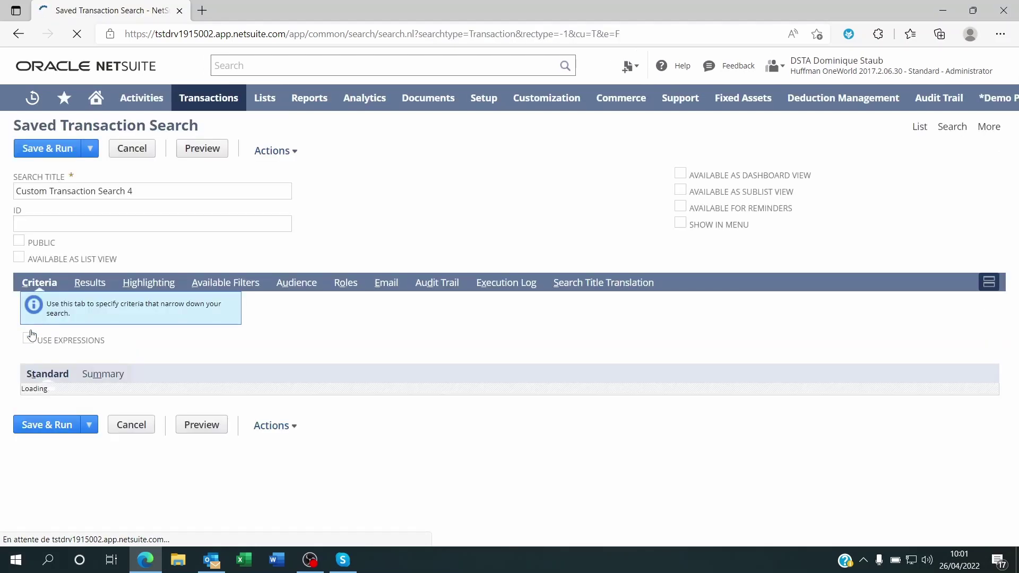
{"action": "left_click", "coordinate": [155, 190]}
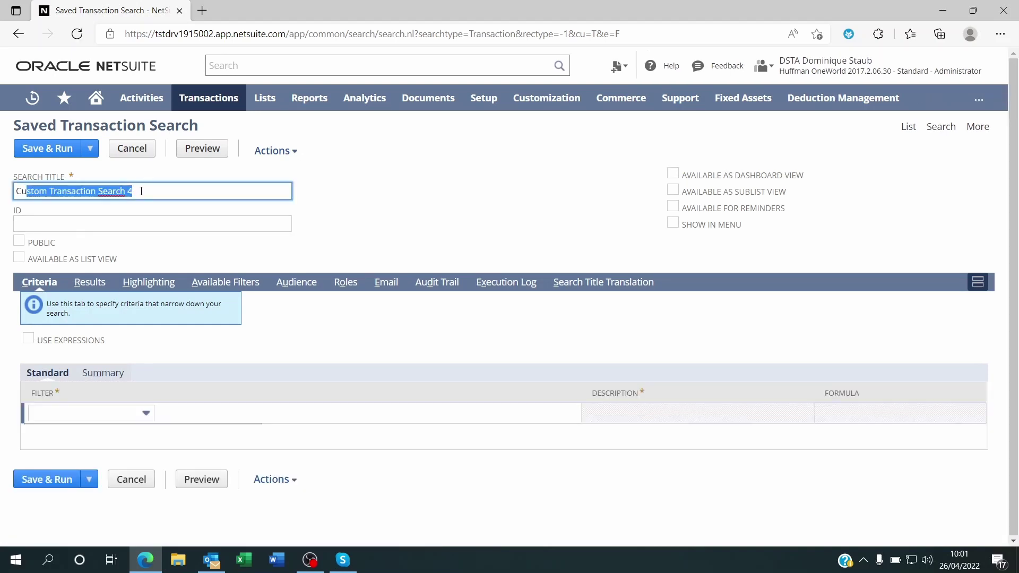
{"action": "left_click", "coordinate": [141, 191]}
{"action": "left_click_drag", "start_coordinate": [141, 191], "coordinate": [12, 183]}
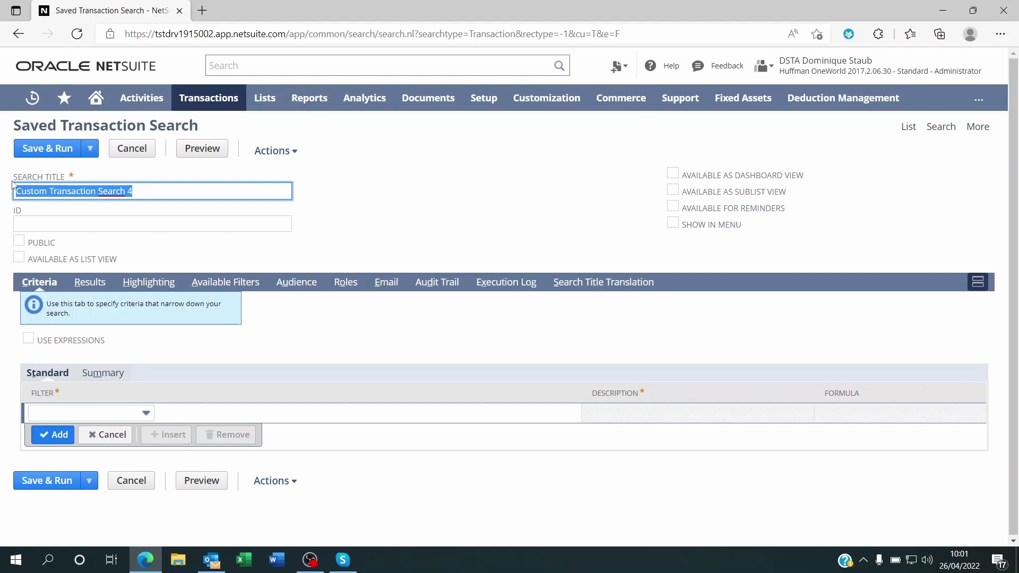
{"action": "type", "text": "CAW"}
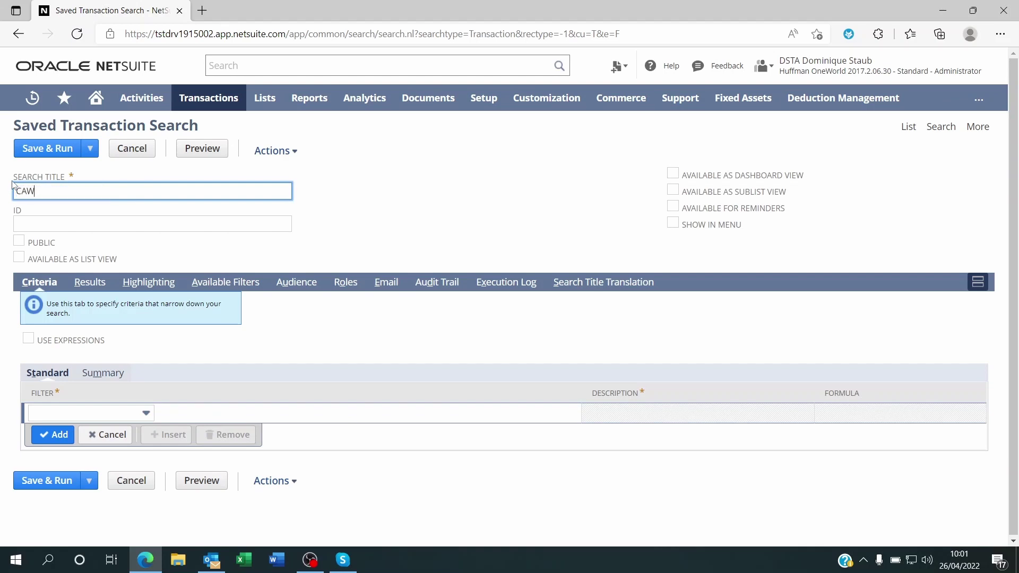
{"action": "type", "text": " SO Pending Billing"}
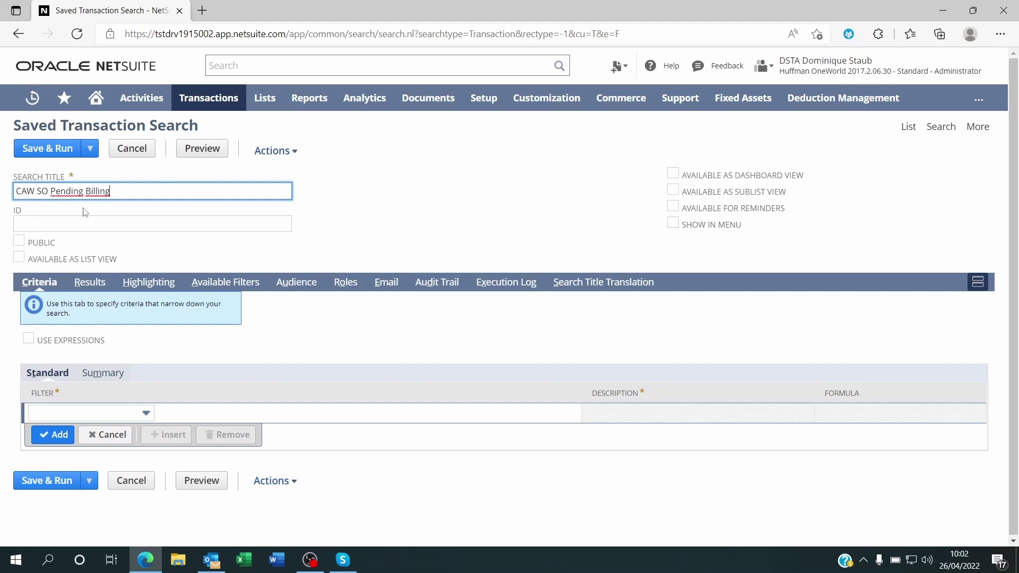
{"action": "left_click", "coordinate": [114, 225]}
{"action": "type", "text": "_"}
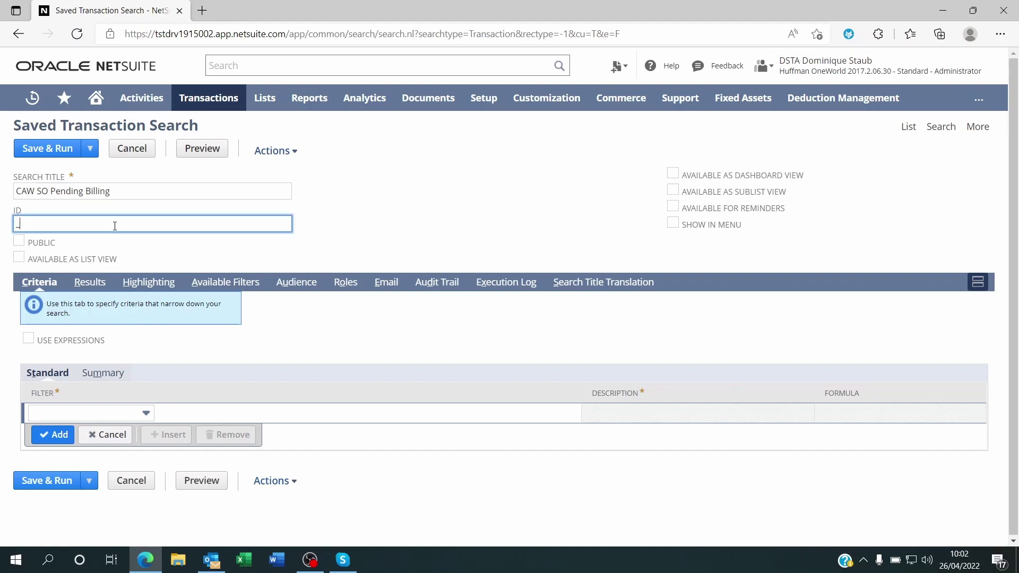
{"action": "type", "text": "caw_so_pending_billing"}
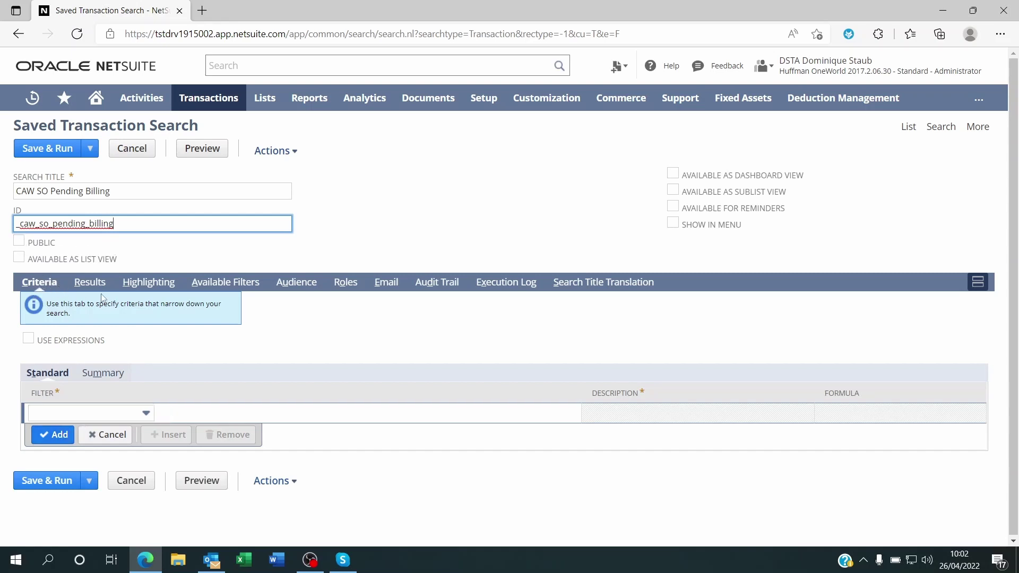
{"action": "left_click", "coordinate": [80, 416]}
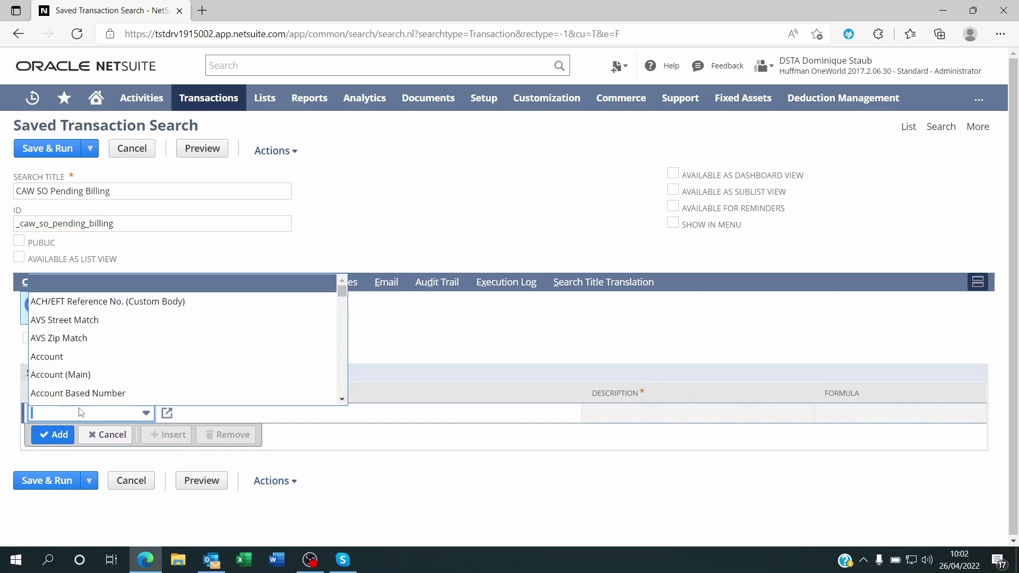
Add a criteria filter of Type = Sales Order.
{"action": "type", "text": "Type"}
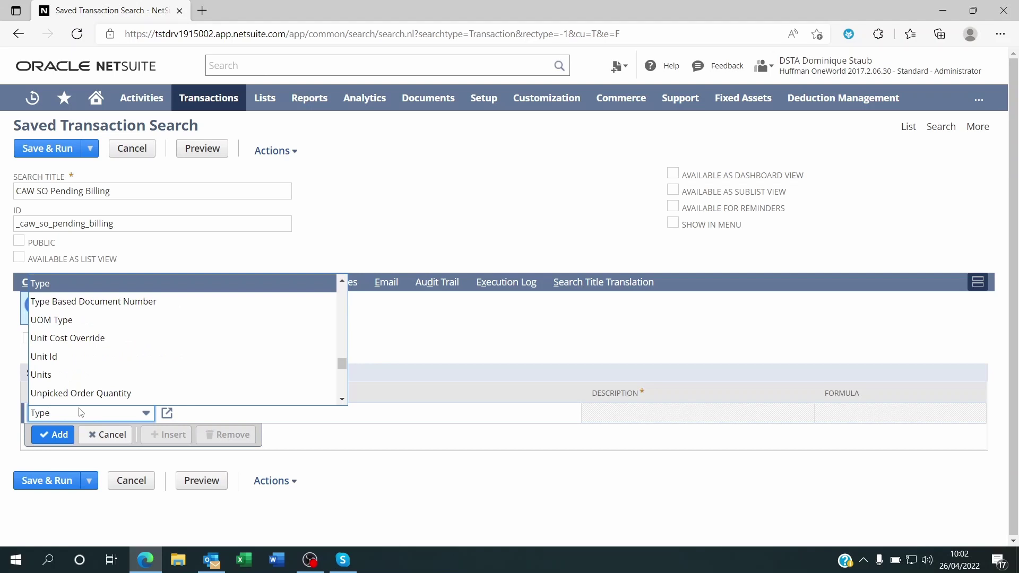
{"action": "left_click", "coordinate": [80, 281]}
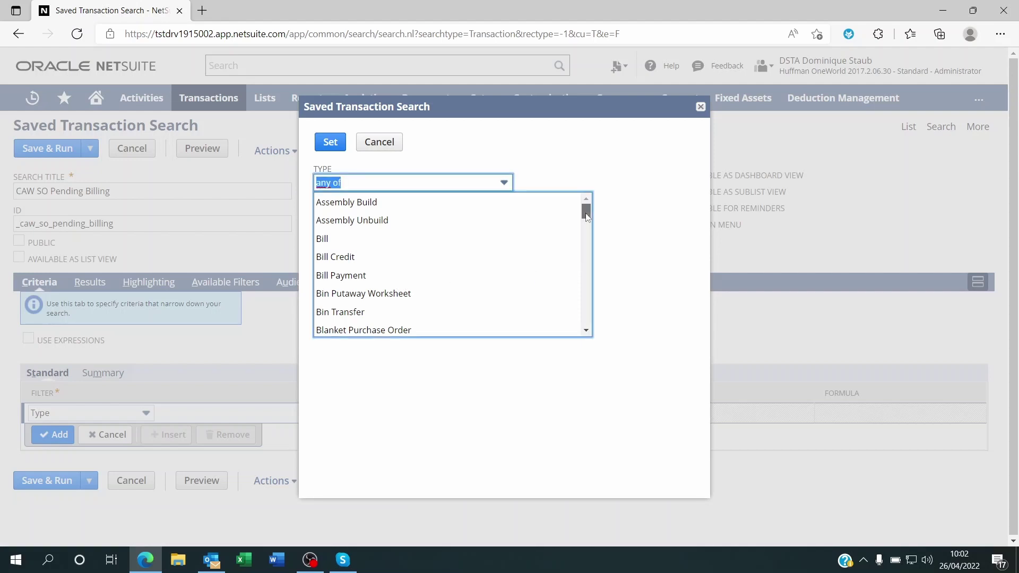
{"action": "left_click_drag", "start_coordinate": [586, 215], "coordinate": [596, 304]}
{"action": "left_click", "coordinate": [348, 285]}
{"action": "left_click", "coordinate": [329, 142]}
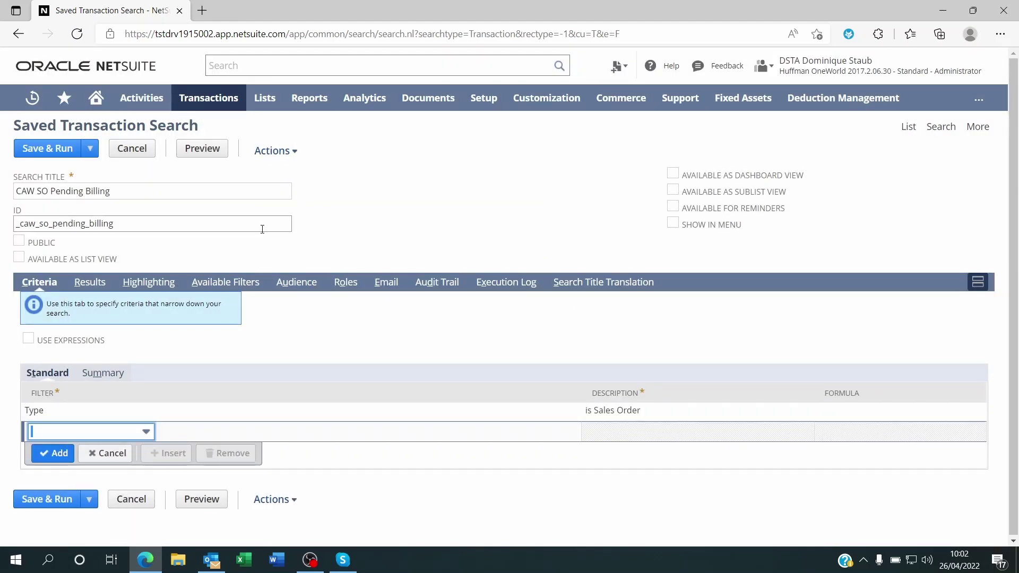
Add a Status filter set to Sales Order:Pending Billing.
{"action": "left_click", "coordinate": [122, 434]}
{"action": "type", "text": "st"}
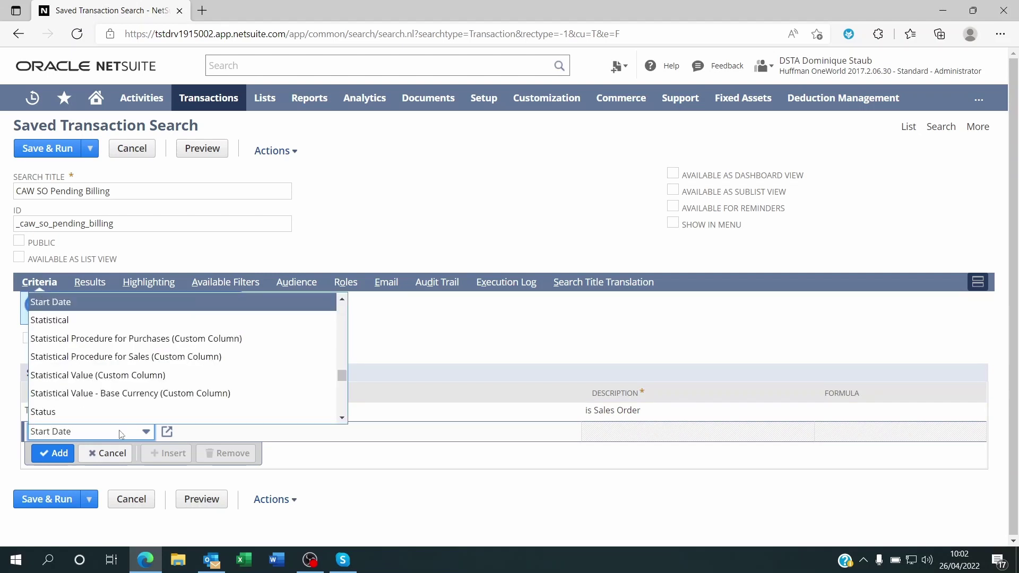
{"action": "type", "text": "atus"}
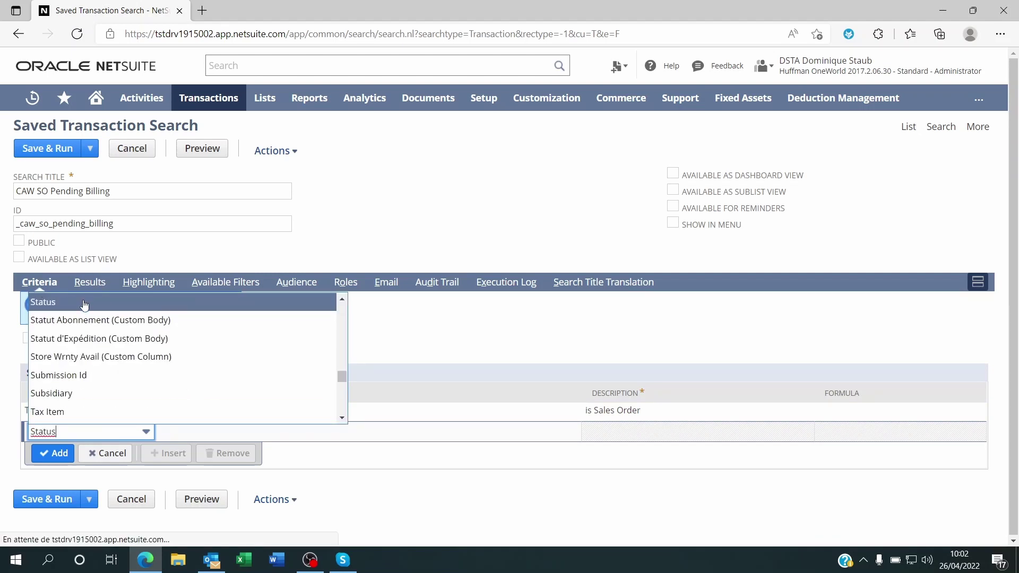
{"action": "left_click", "coordinate": [84, 302]}
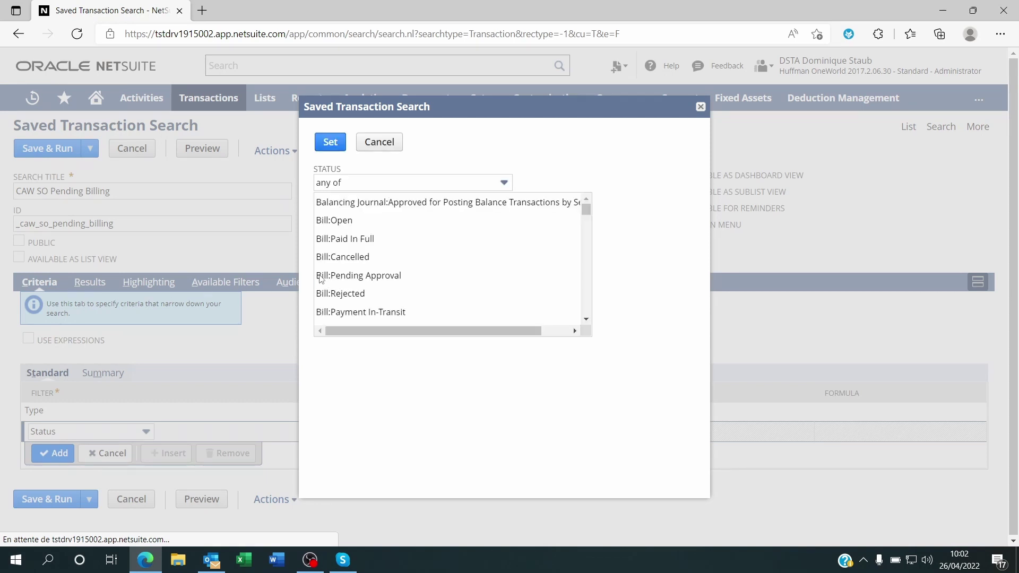
{"action": "left_click_drag", "start_coordinate": [586, 215], "coordinate": [598, 295]}
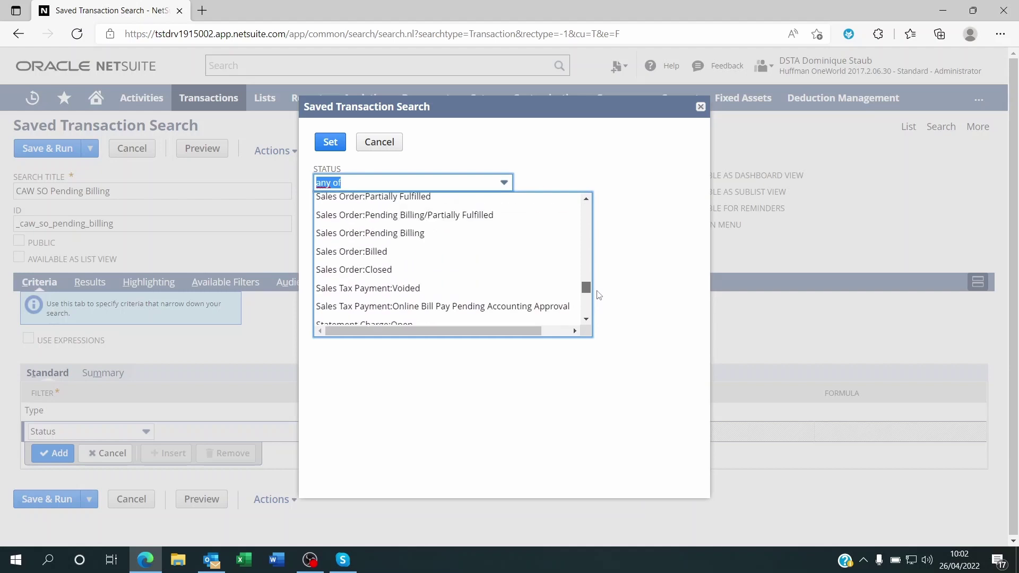
{"action": "left_click", "coordinate": [391, 235]}
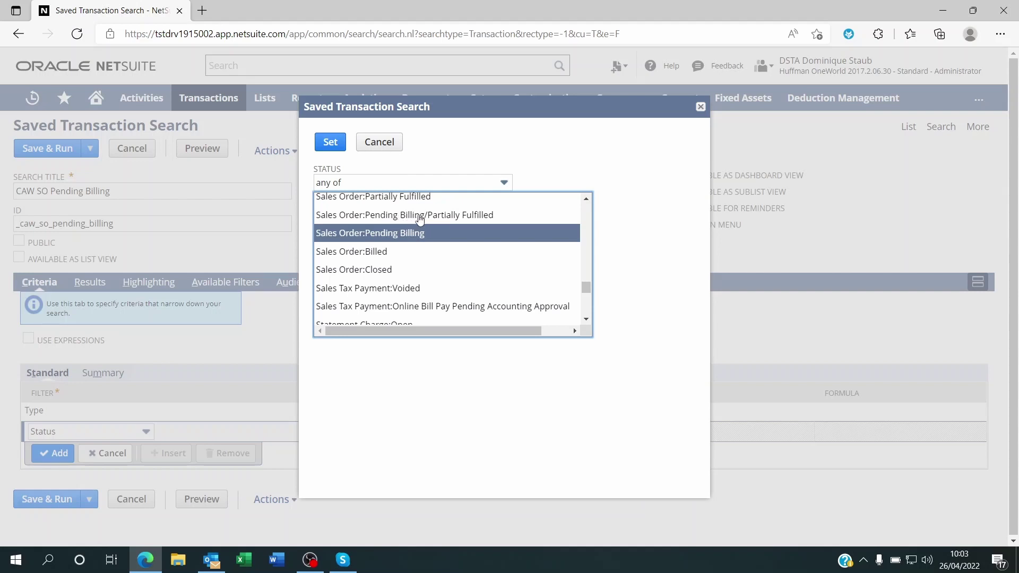
{"action": "left_click", "coordinate": [335, 145]}
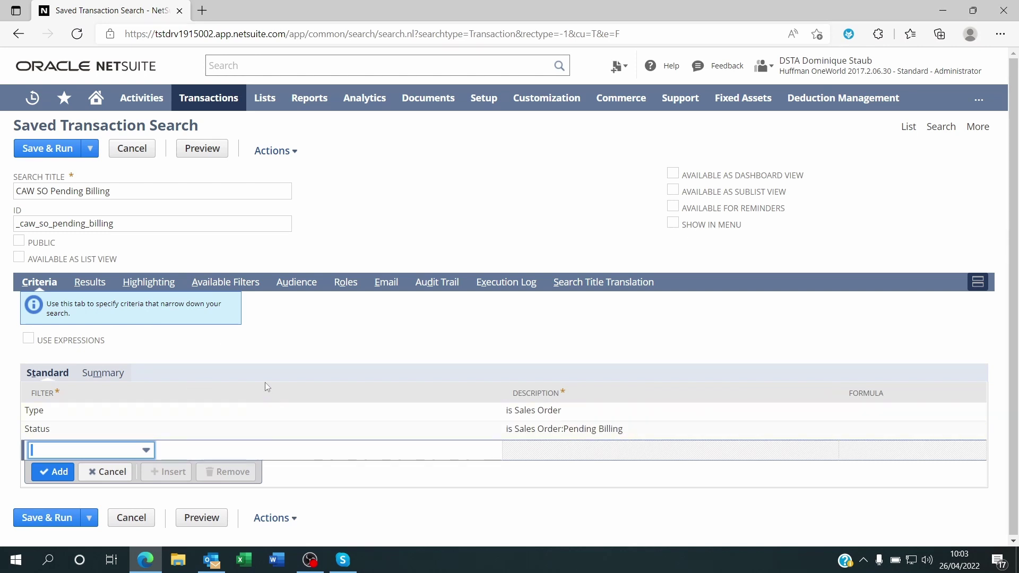
Try a Sales Rep filter with Mine and Unassigned, then cancel and discard that row.
{"action": "left_click", "coordinate": [87, 452]}
{"action": "type", "text": "sales e"}
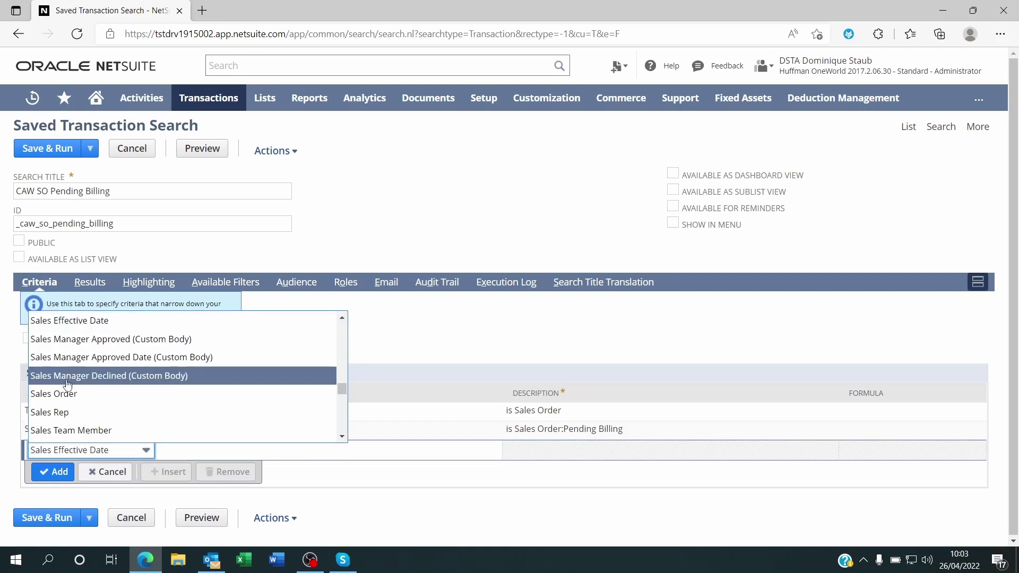
{"action": "left_click", "coordinate": [74, 413]}
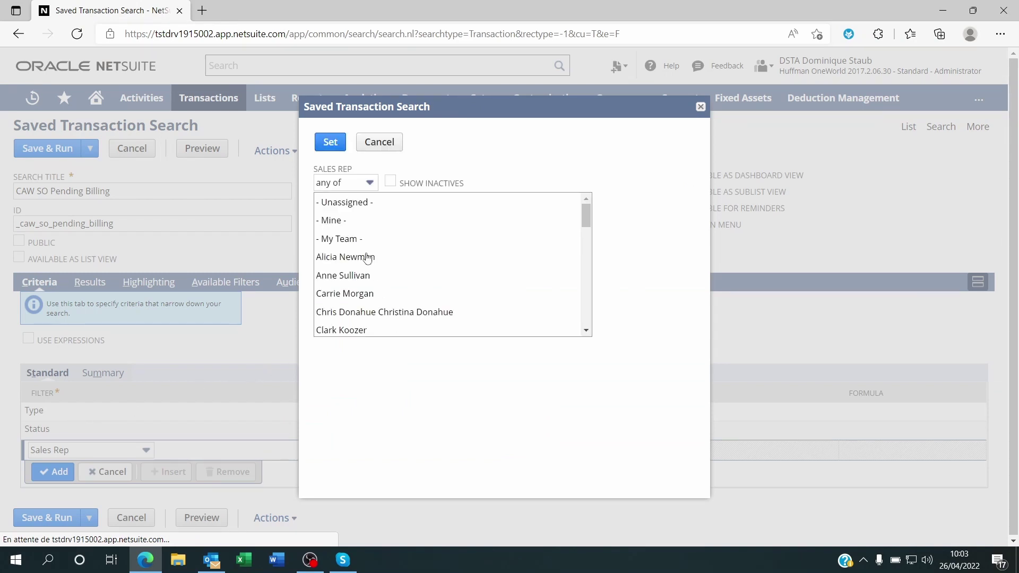
{"action": "left_click", "coordinate": [343, 225]}
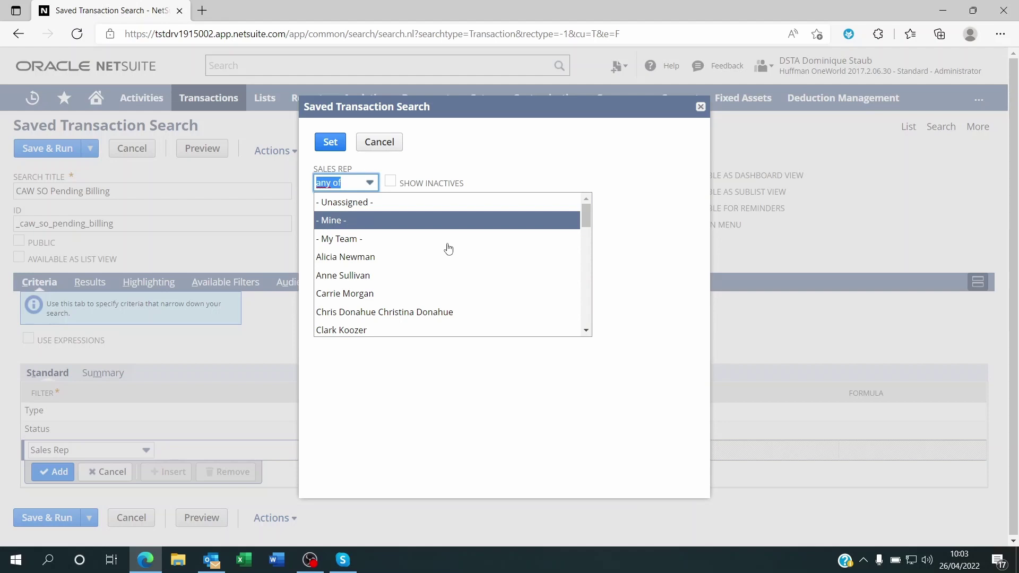
{"action": "left_click", "coordinate": [351, 240]}
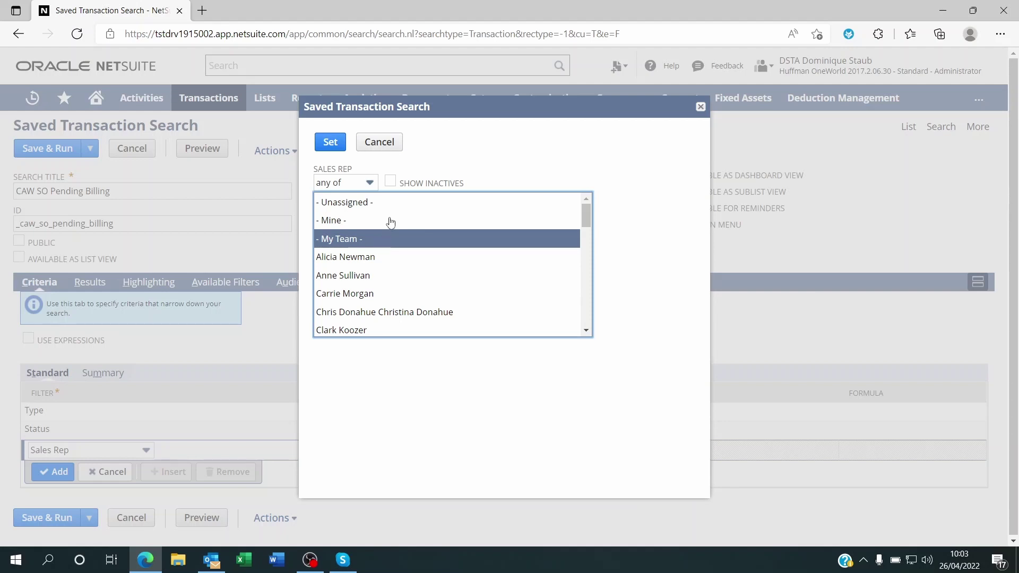
{"action": "left_click_drag", "start_coordinate": [502, 162], "coordinate": [483, 217]}
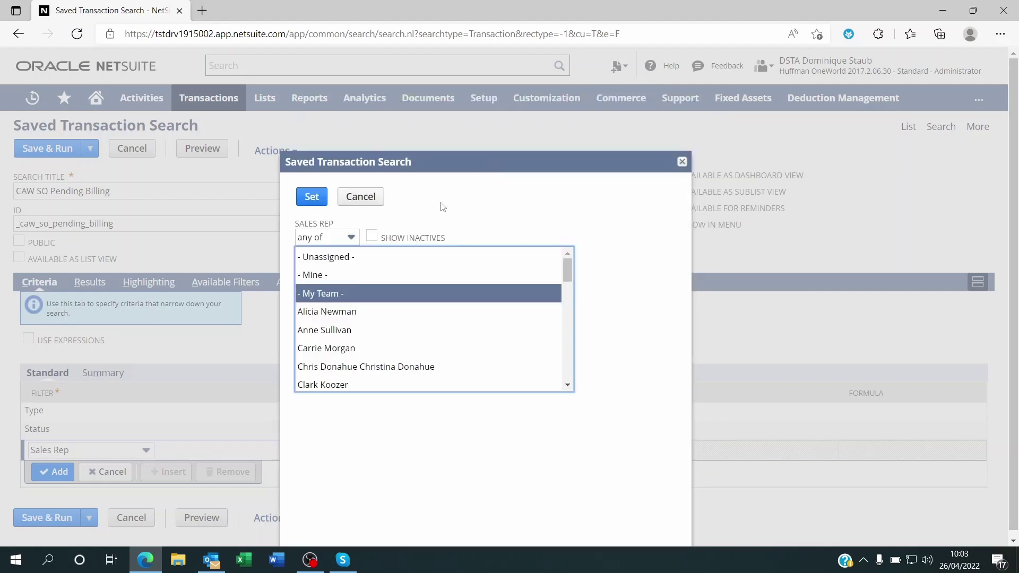
{"action": "left_click", "coordinate": [326, 273]}
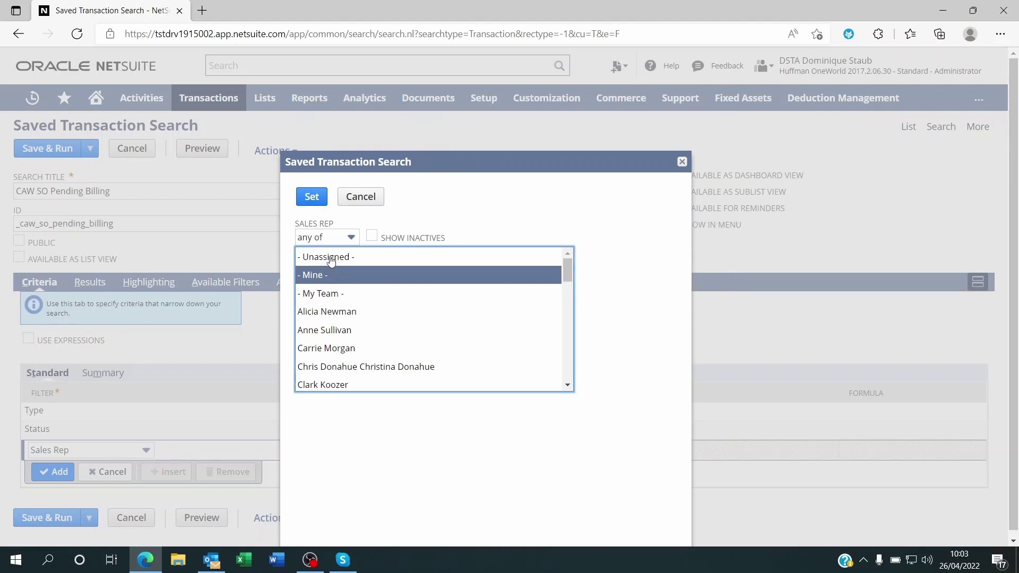
{"action": "left_click", "coordinate": [359, 251]}
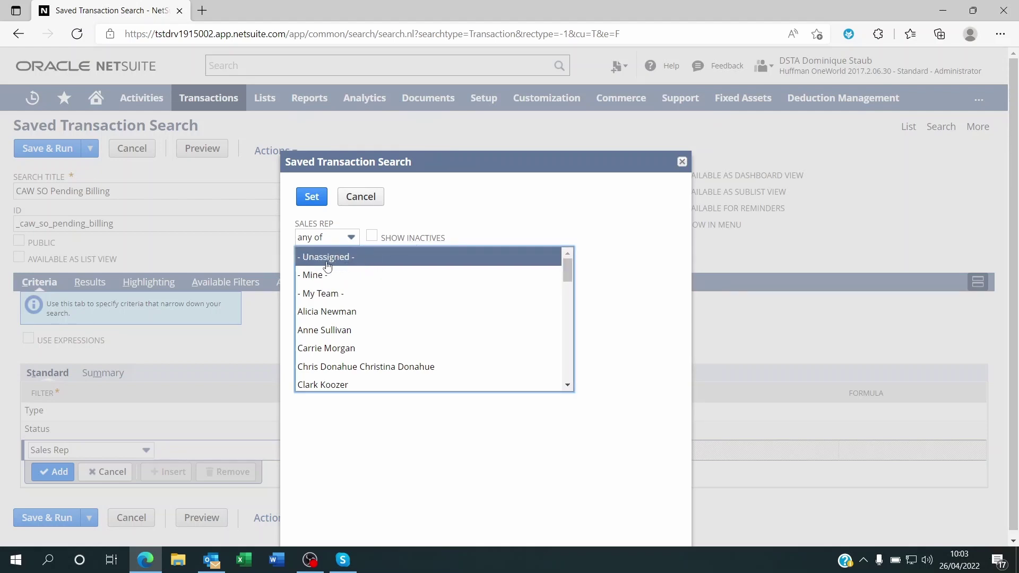
{"action": "left_click", "coordinate": [363, 198]}
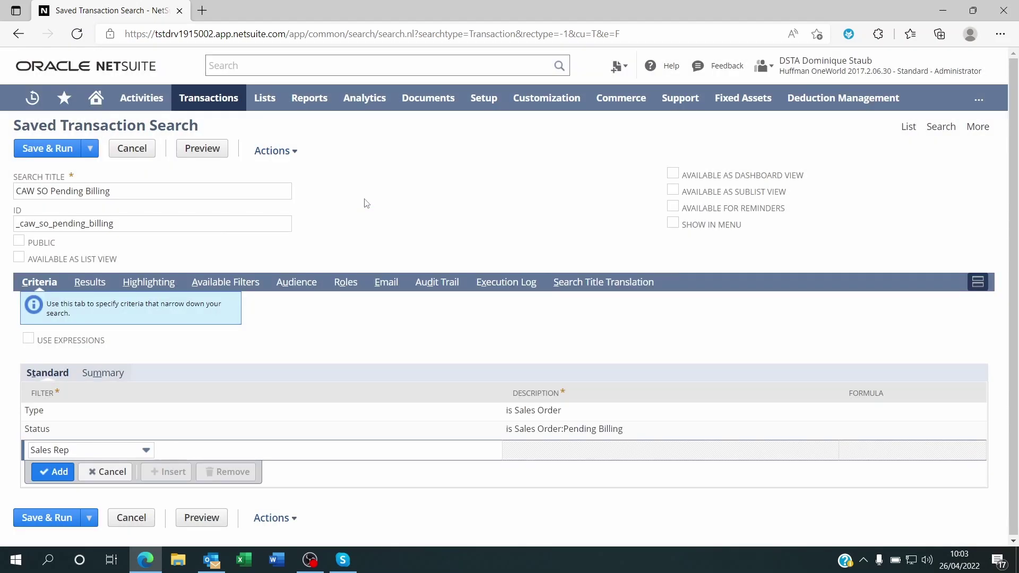
{"action": "left_click", "coordinate": [109, 472]}
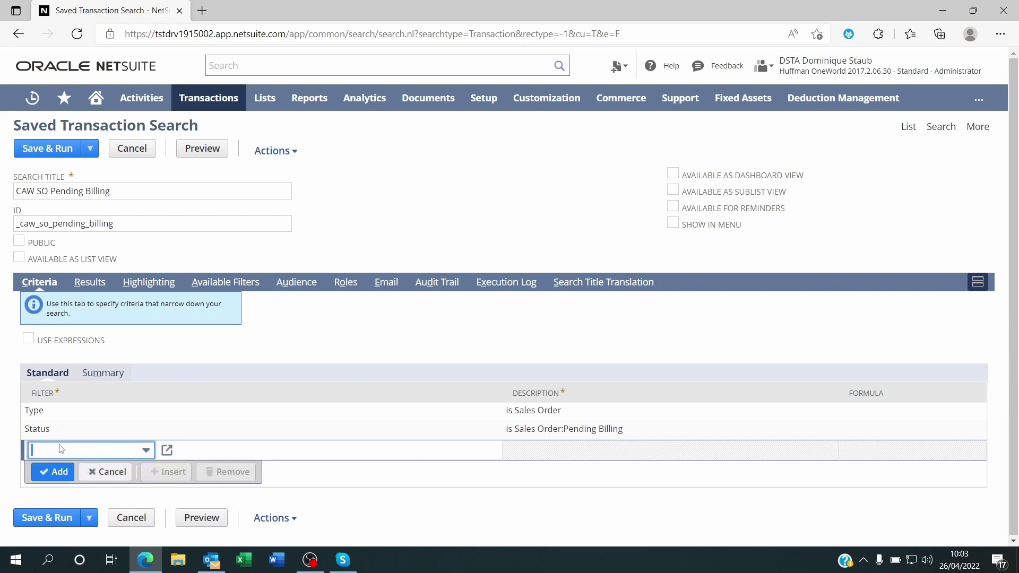
Add a Main Line filter set to Yes as the third criterion.
{"action": "left_click", "coordinate": [87, 284]}
{"action": "scroll", "coordinate": [86, 280], "scroll_direction": "down", "scroll_amount": 10}
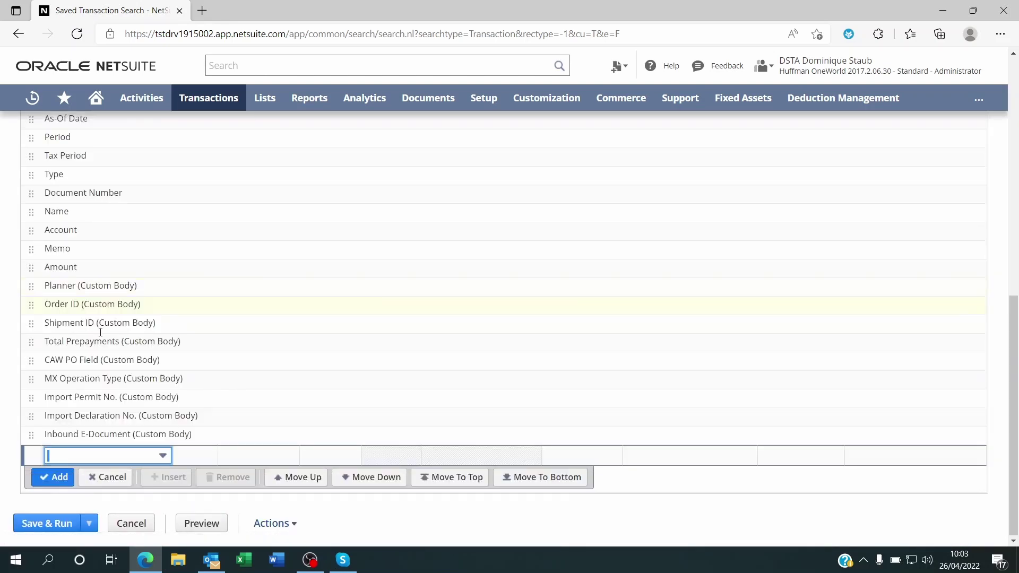
{"action": "scroll", "coordinate": [101, 332], "scroll_direction": "up", "scroll_amount": 6}
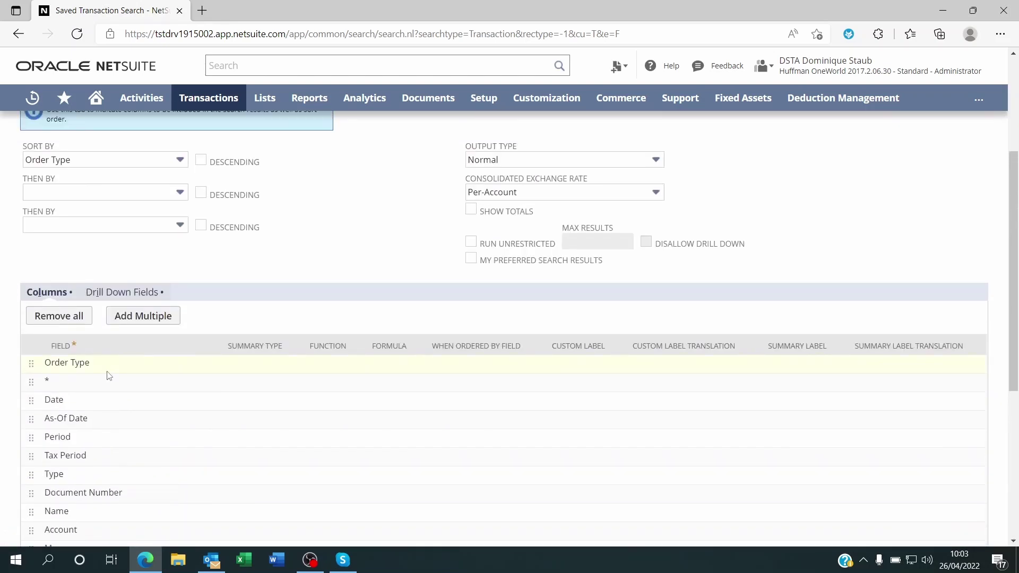
{"action": "scroll", "coordinate": [109, 376], "scroll_direction": "up", "scroll_amount": 4}
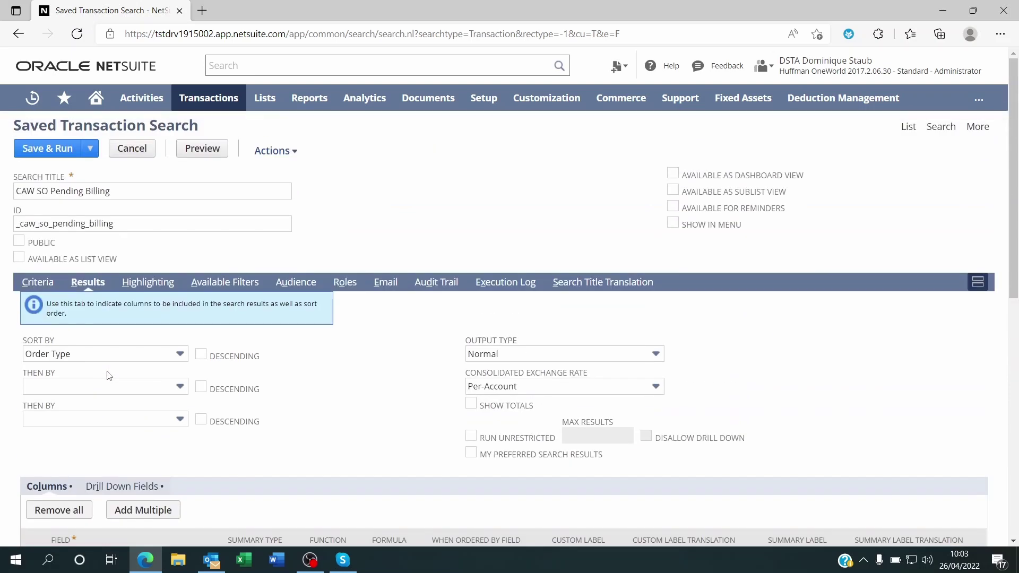
{"action": "left_click", "coordinate": [44, 284]}
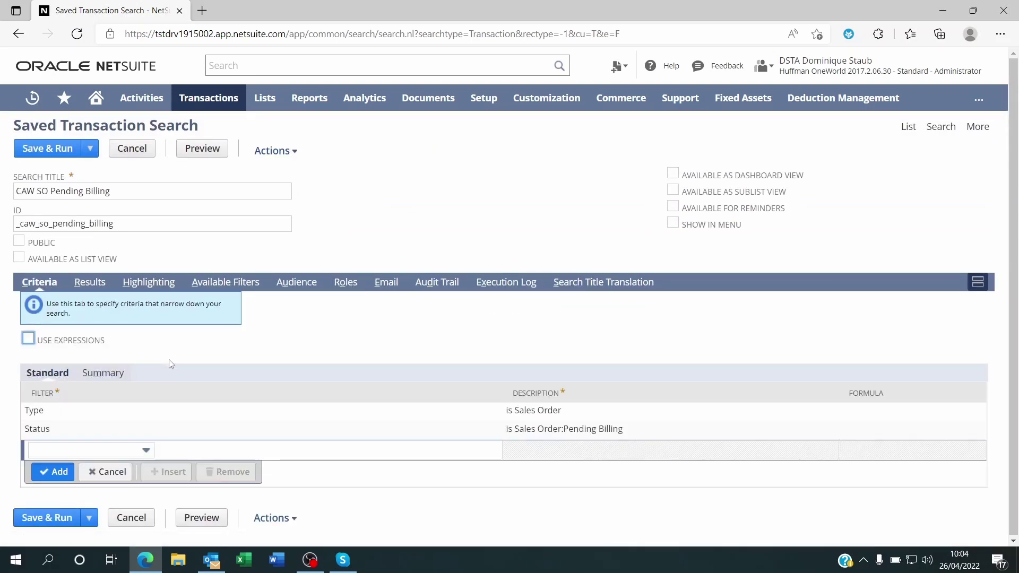
{"action": "left_click", "coordinate": [73, 451]}
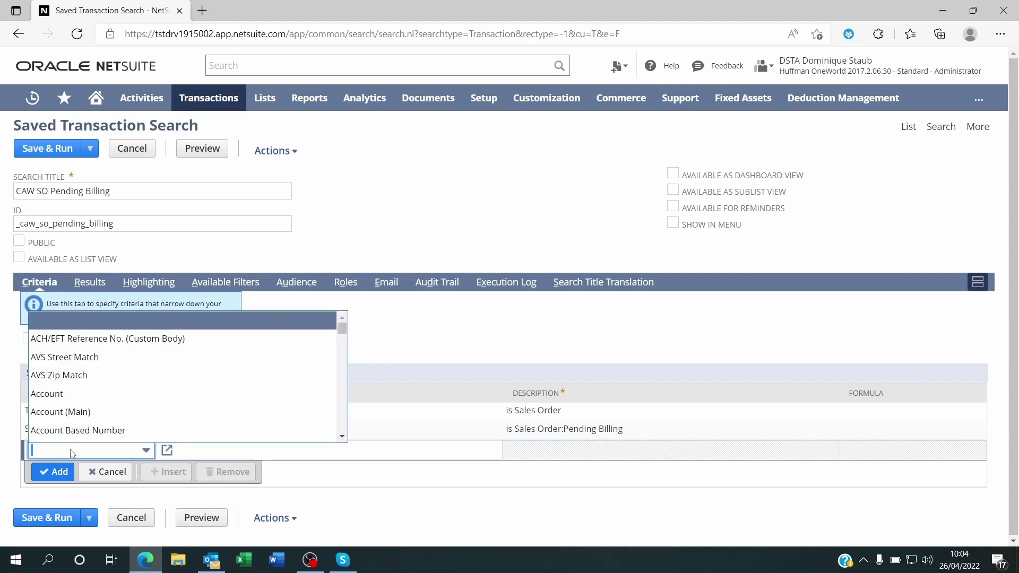
{"action": "type", "text": "Main Line"}
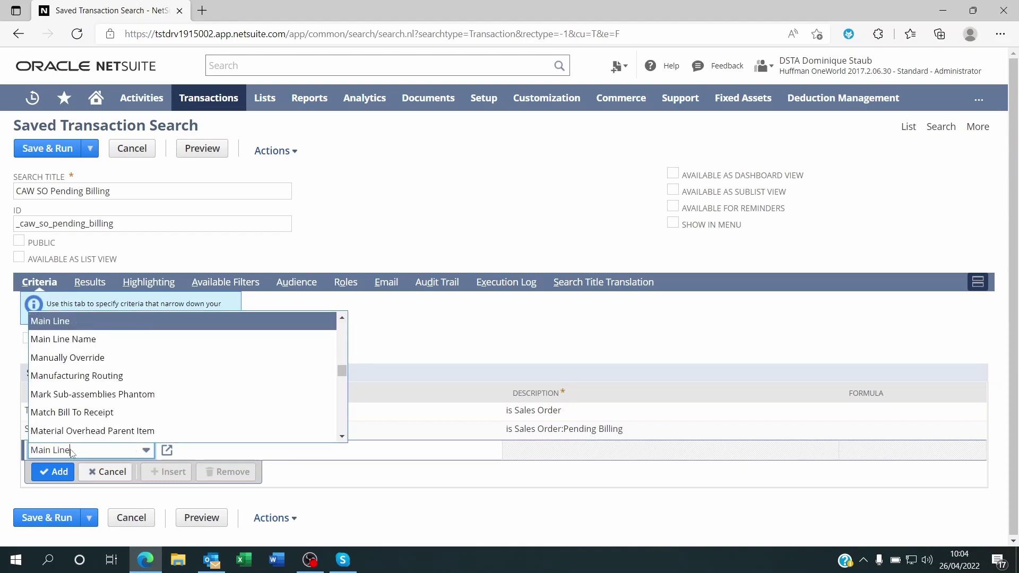
{"action": "left_click", "coordinate": [106, 327]}
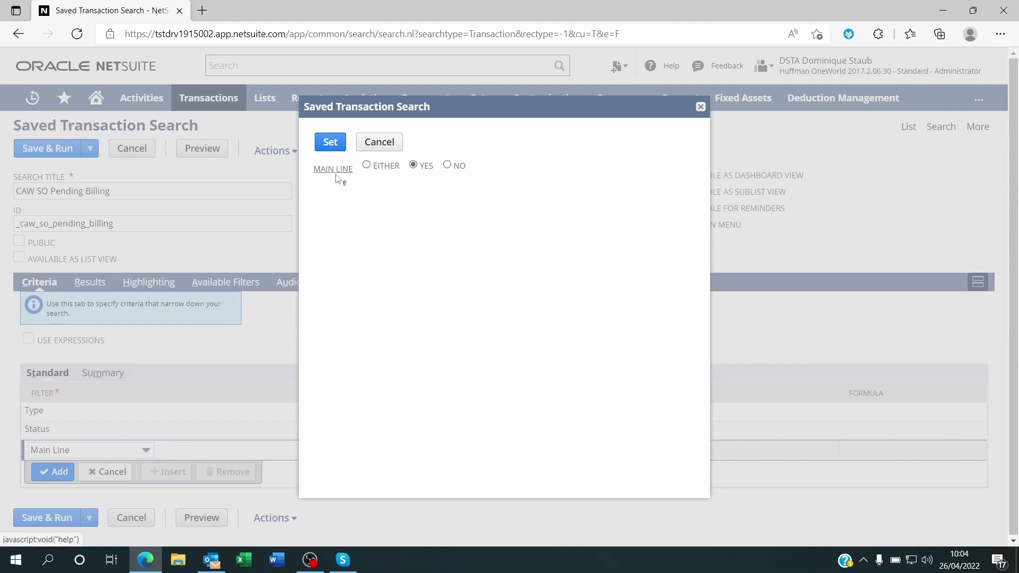
{"action": "left_click", "coordinate": [330, 141]}
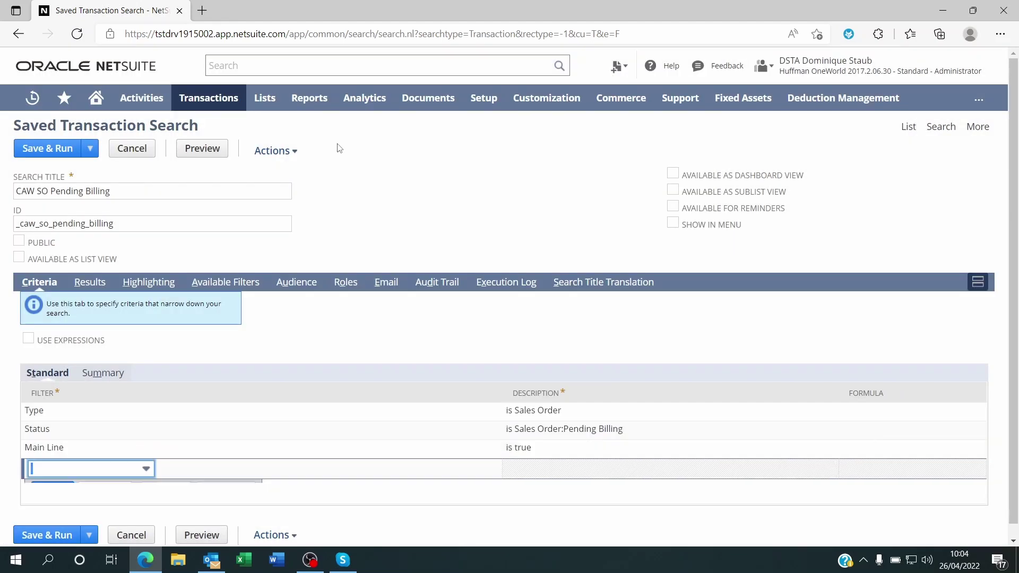
Remove all existing result columns and add Date as the first column.
{"action": "left_click", "coordinate": [98, 284]}
{"action": "scroll", "coordinate": [138, 337], "scroll_direction": "down", "scroll_amount": 1}
{"action": "scroll", "coordinate": [138, 338], "scroll_direction": "down", "scroll_amount": 4}
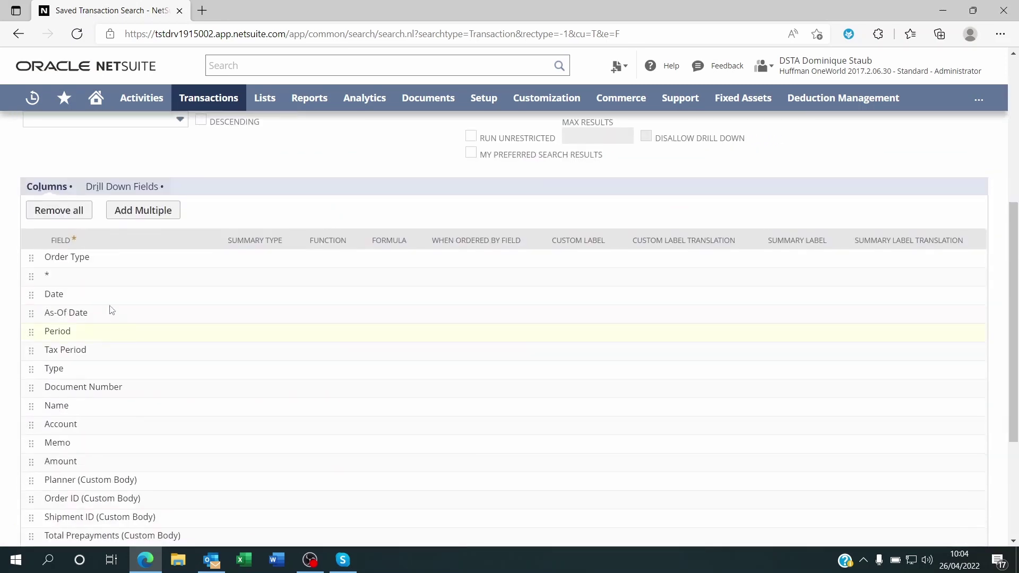
{"action": "left_click", "coordinate": [57, 209]}
{"action": "scroll", "coordinate": [151, 358], "scroll_direction": "down", "scroll_amount": 1}
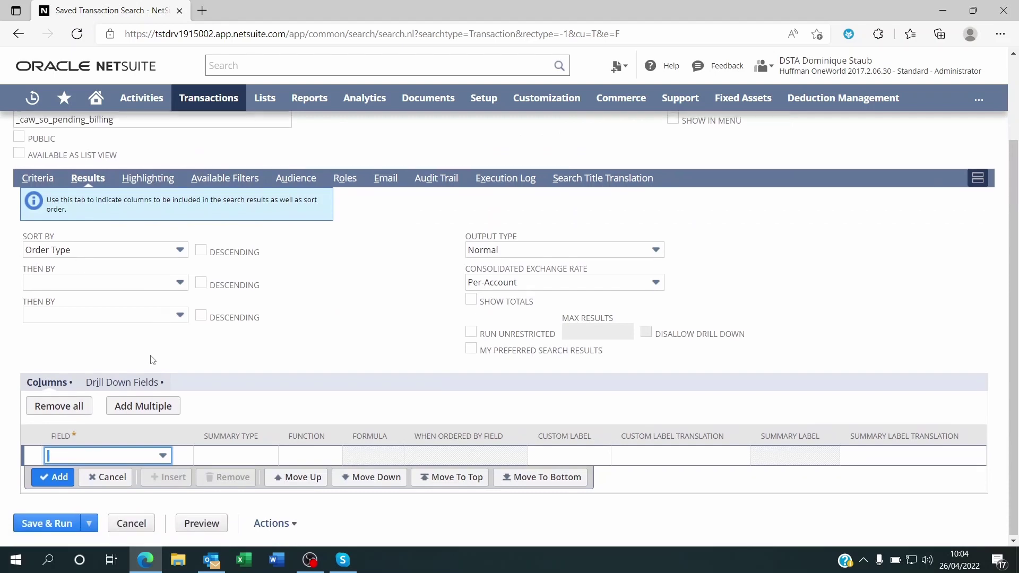
{"action": "left_click", "coordinate": [118, 457]}
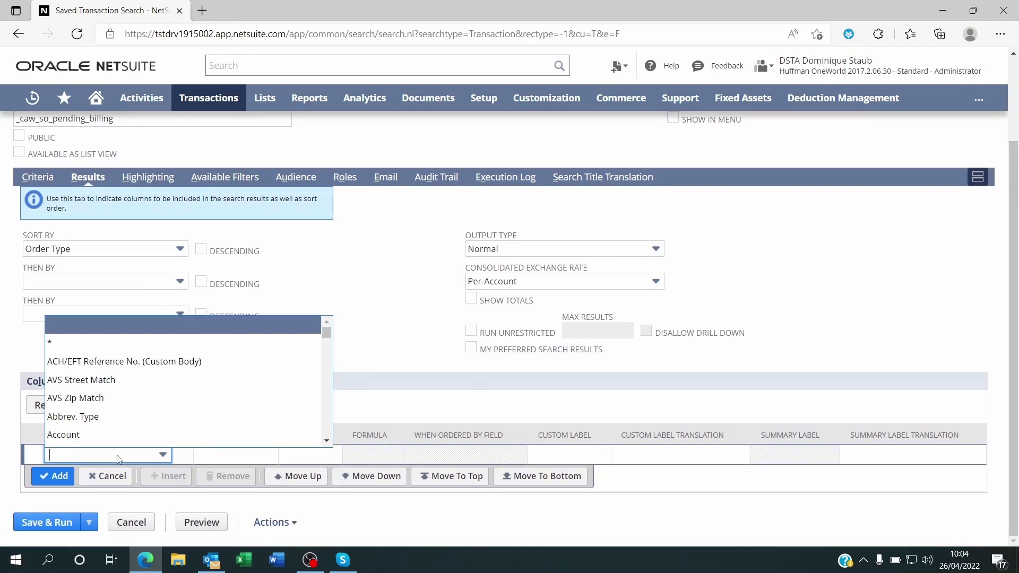
{"action": "type", "text": "Date"}
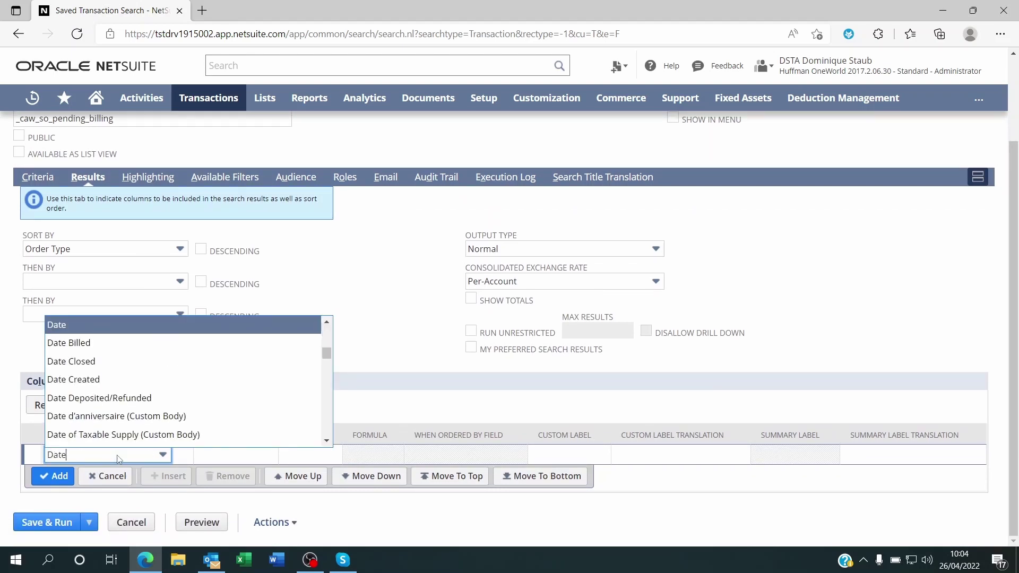
{"action": "key", "text": "Return"}
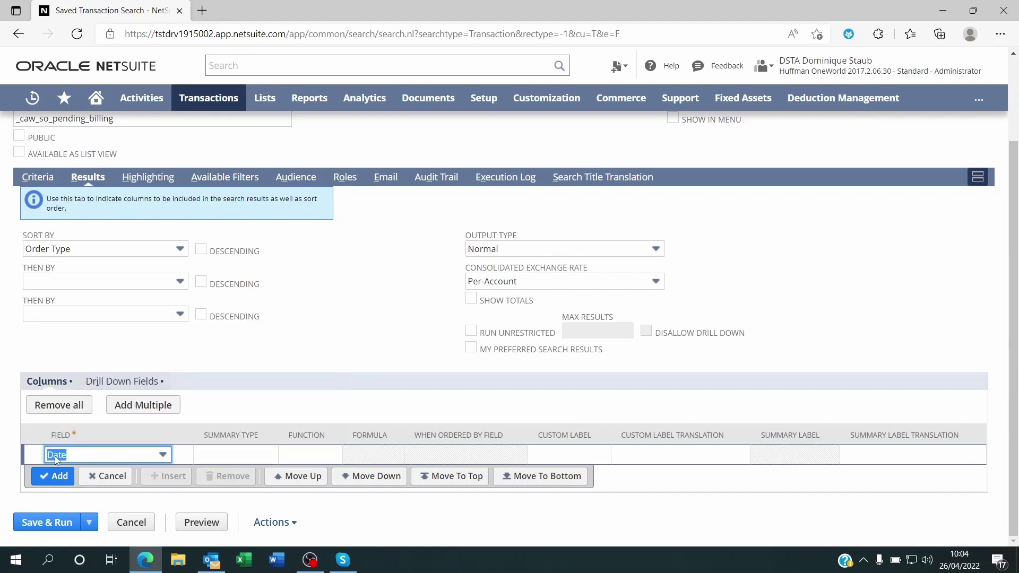
{"action": "left_click", "coordinate": [56, 476]}
Add a Transaction Number column with custom label 'Sales Order Ref.'.
{"action": "left_click", "coordinate": [72, 482]}
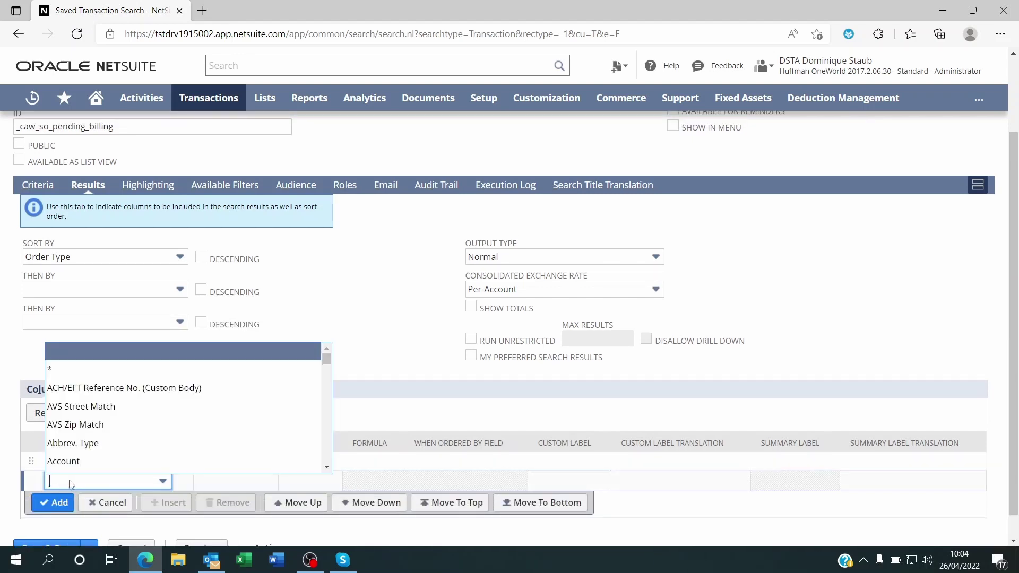
{"action": "type", "text": "track"}
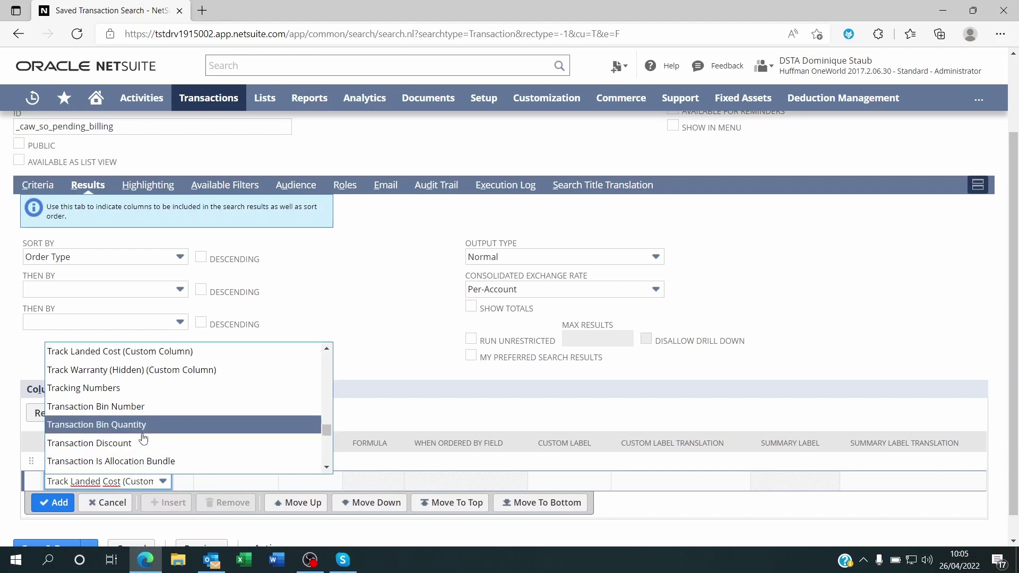
{"action": "scroll", "coordinate": [126, 418], "scroll_direction": "down", "scroll_amount": 3}
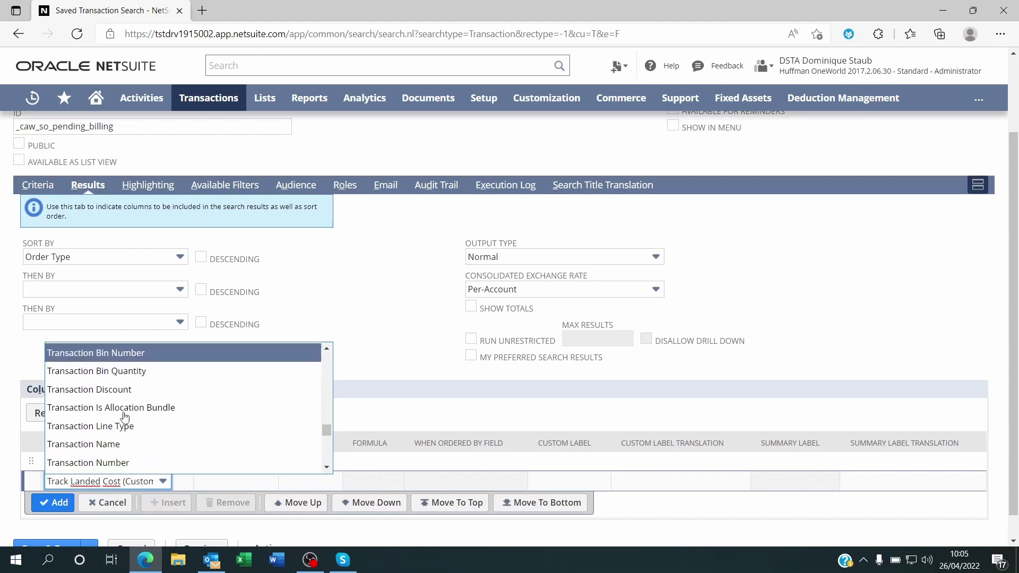
{"action": "left_click", "coordinate": [107, 463]}
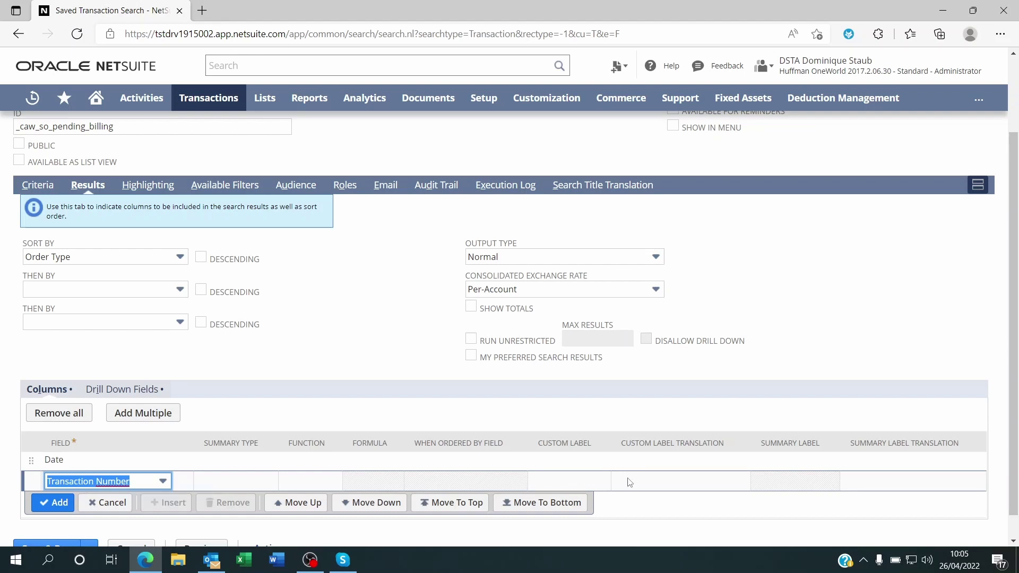
{"action": "left_click", "coordinate": [566, 483]}
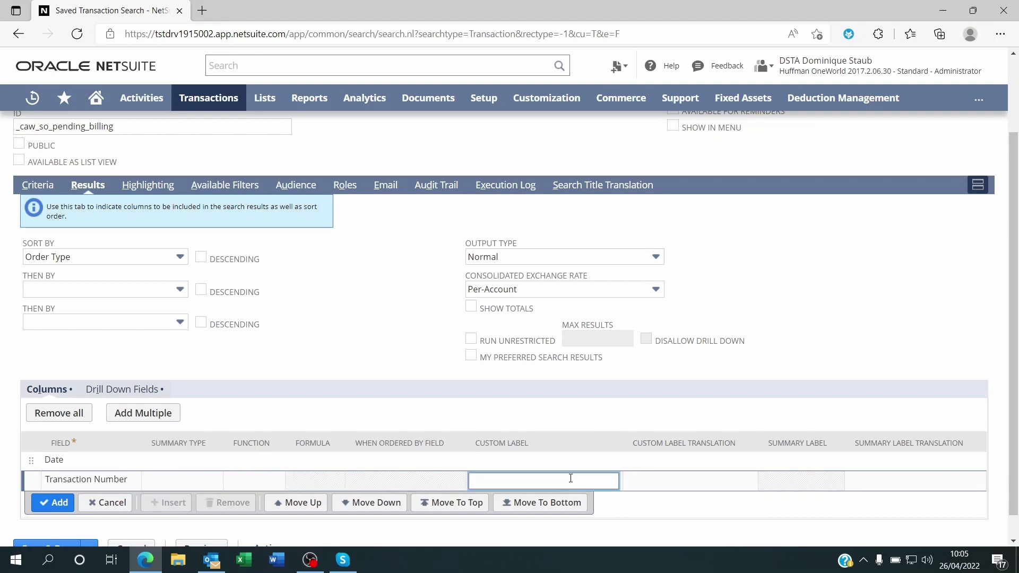
{"action": "type", "text": "Sales Order Ref."}
Commit Transaction Number, then add a Name column labelled 'Customer'.
{"action": "left_click", "coordinate": [53, 503]}
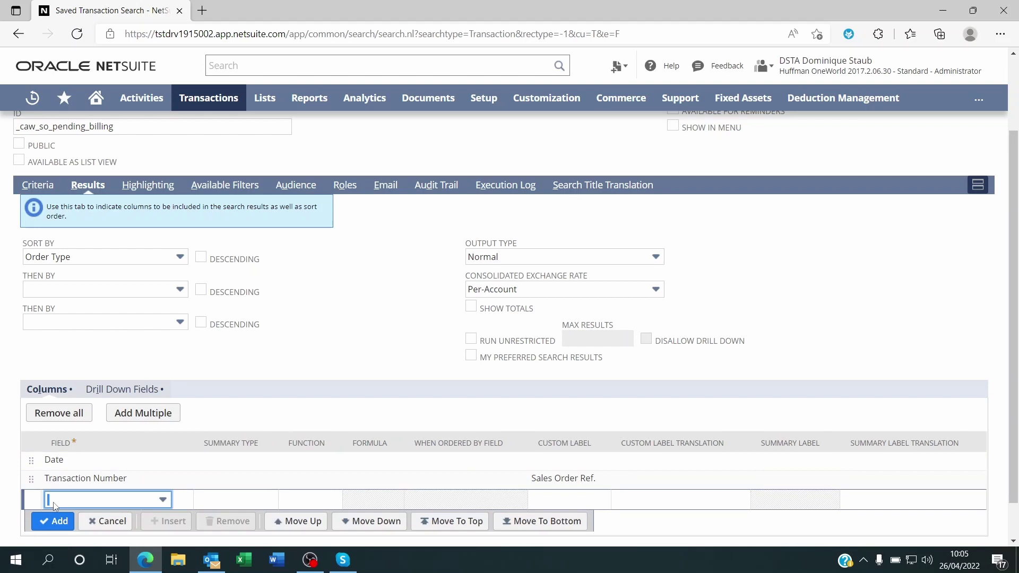
{"action": "left_click", "coordinate": [98, 502]}
{"action": "type", "text": "Name"}
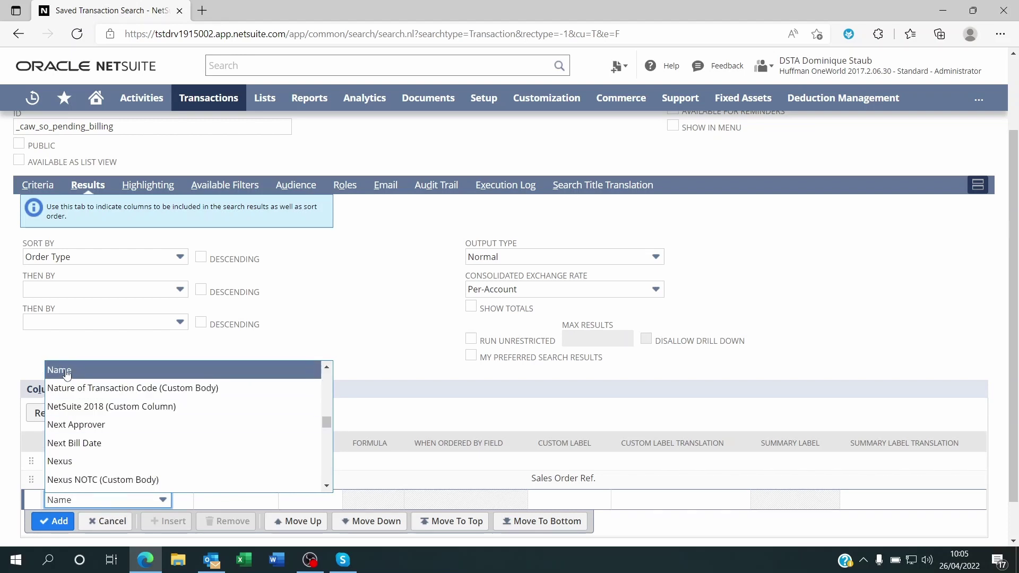
{"action": "left_click", "coordinate": [67, 375]}
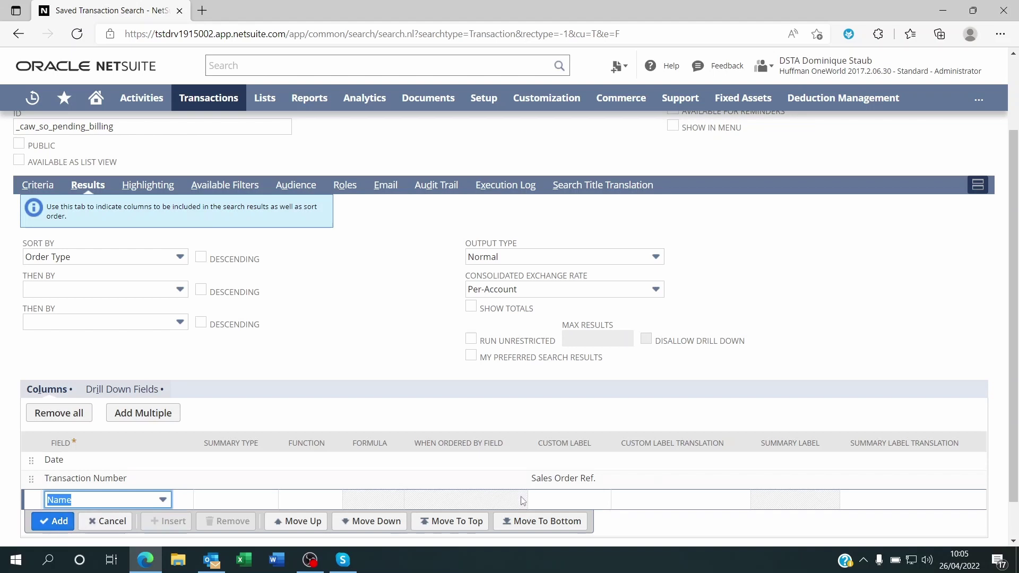
{"action": "left_click", "coordinate": [567, 498]}
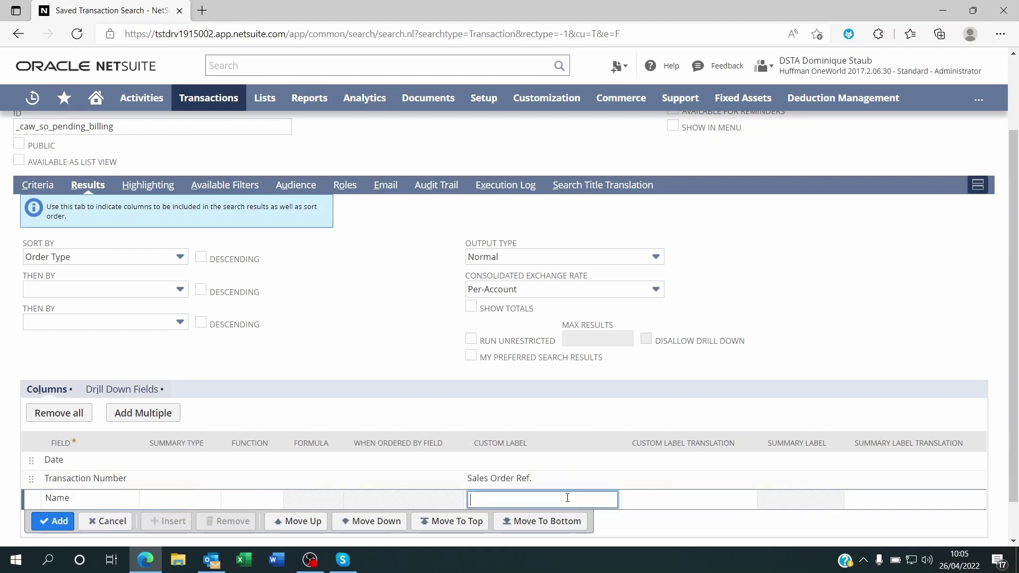
{"action": "type", "text": "Customer"}
{"action": "left_click", "coordinate": [51, 521]}
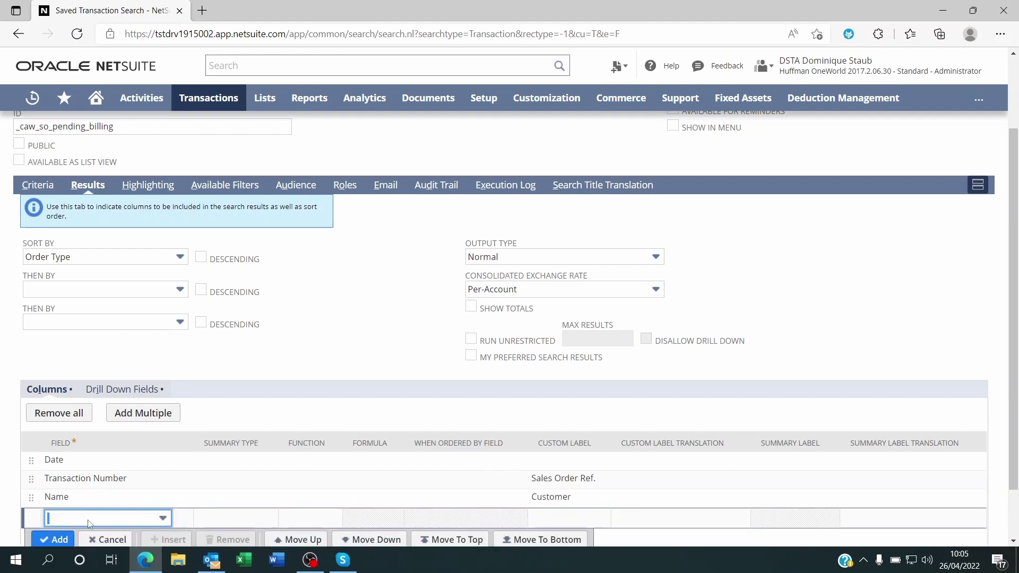
Add Sales Rep and Amount as further result columns.
{"action": "type", "text": "Sales Effective Date"}
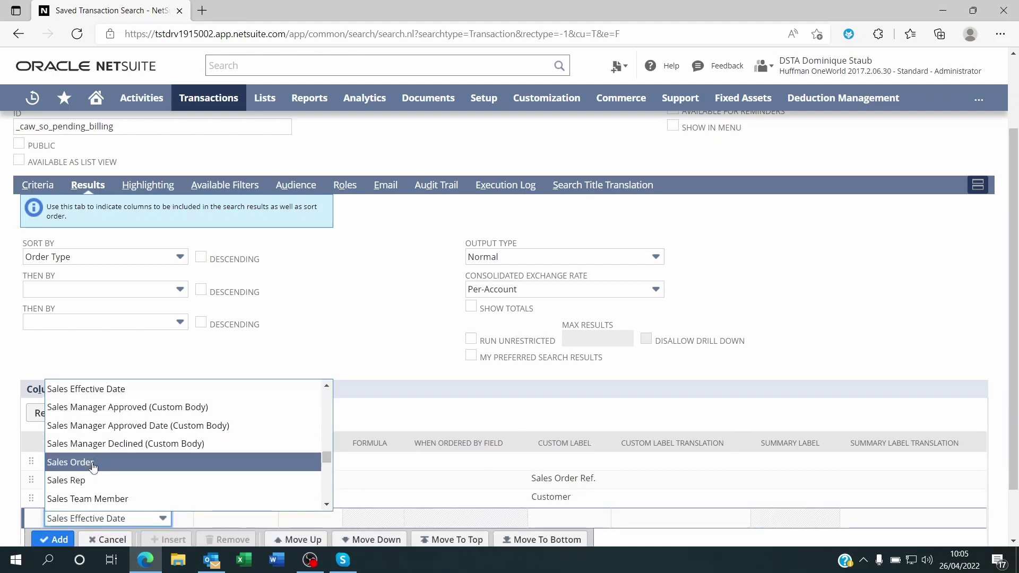
{"action": "left_click", "coordinate": [96, 481]}
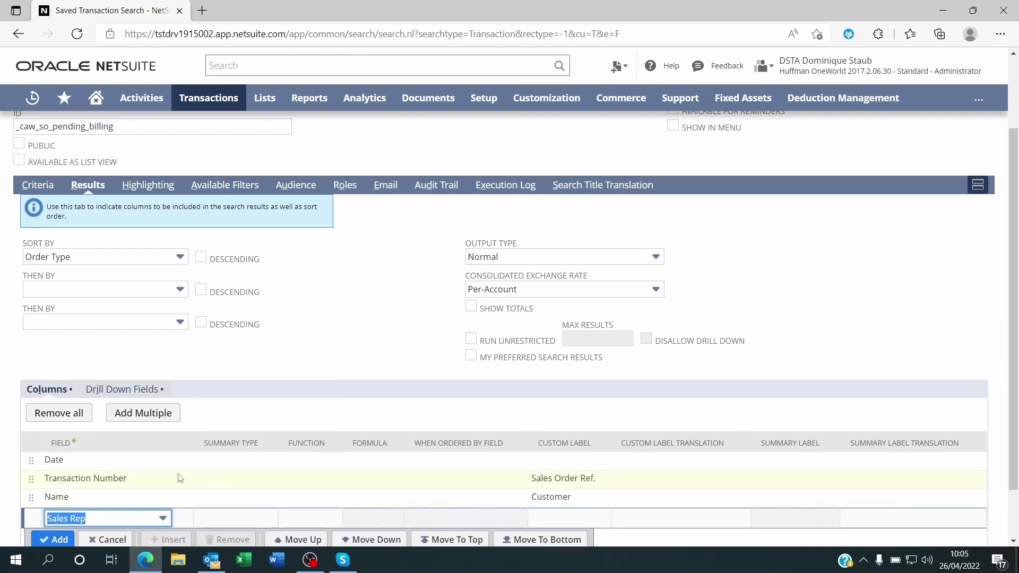
{"action": "left_click", "coordinate": [53, 539]}
{"action": "scroll", "coordinate": [129, 467], "scroll_direction": "down", "scroll_amount": 2}
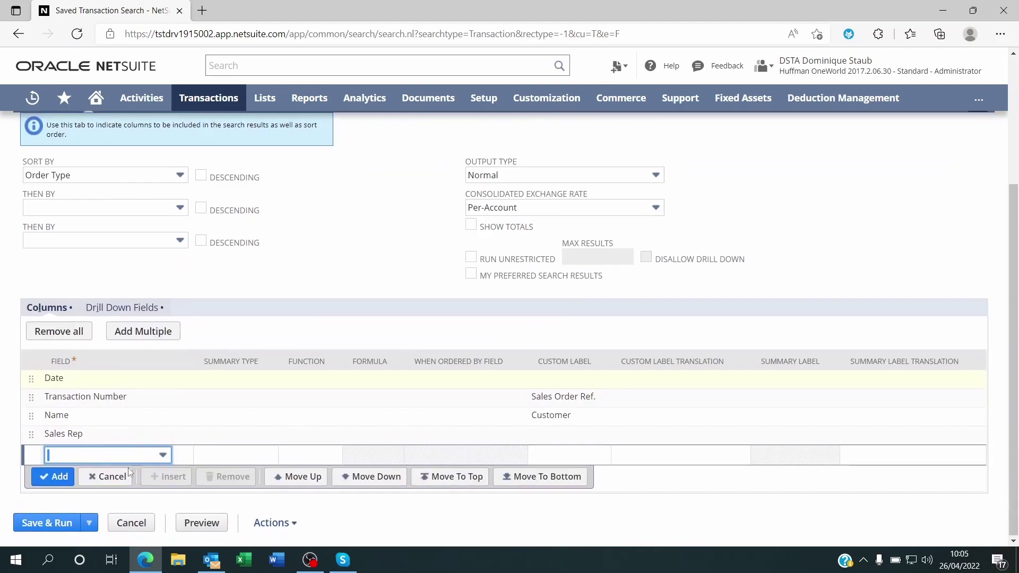
{"action": "left_click", "coordinate": [93, 456]}
{"action": "type", "text": "Amount"}
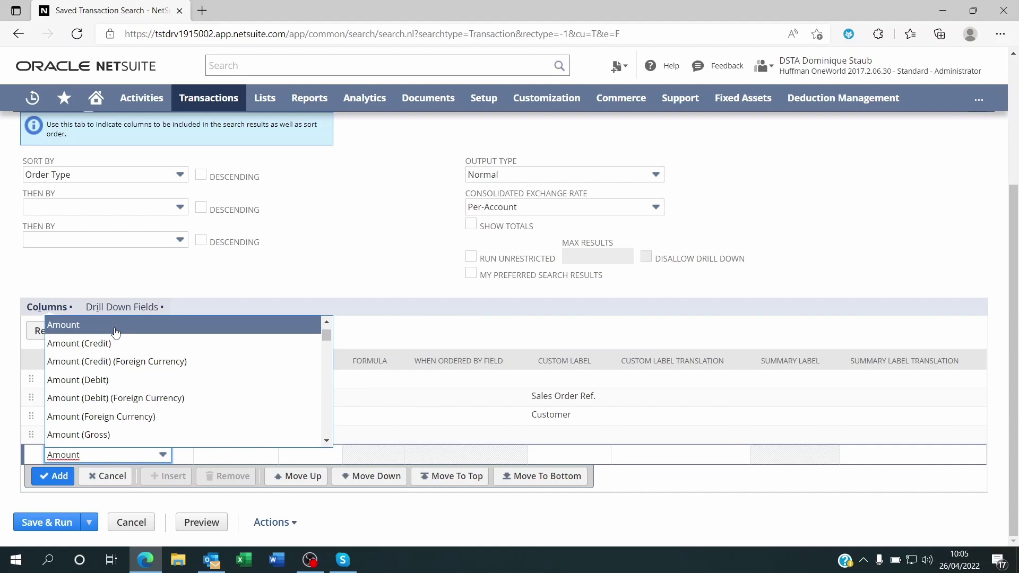
{"action": "left_click", "coordinate": [116, 332]}
{"action": "left_click", "coordinate": [59, 477]}
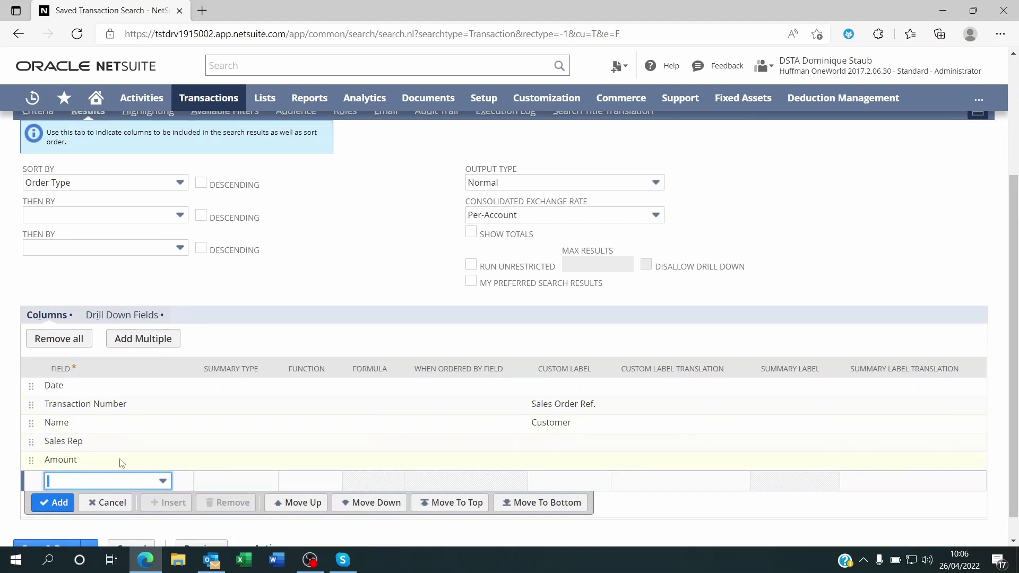
Enable Show Totals, then save and run the search, returning 132 sales orders.
{"action": "scroll", "coordinate": [128, 462], "scroll_direction": "up", "scroll_amount": 2}
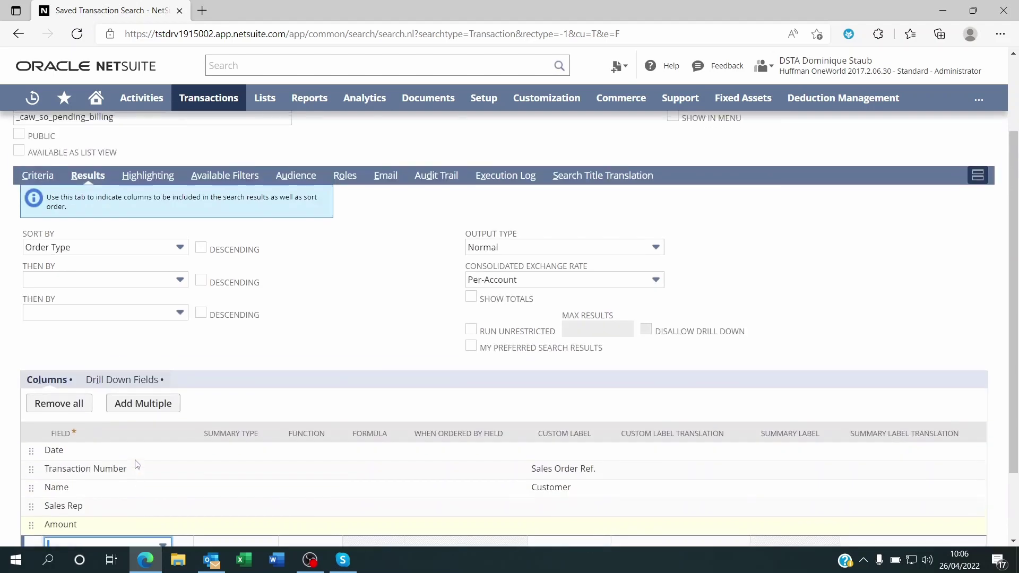
{"action": "scroll", "coordinate": [132, 461], "scroll_direction": "down", "scroll_amount": 3}
{"action": "scroll", "coordinate": [135, 460], "scroll_direction": "up", "scroll_amount": 1}
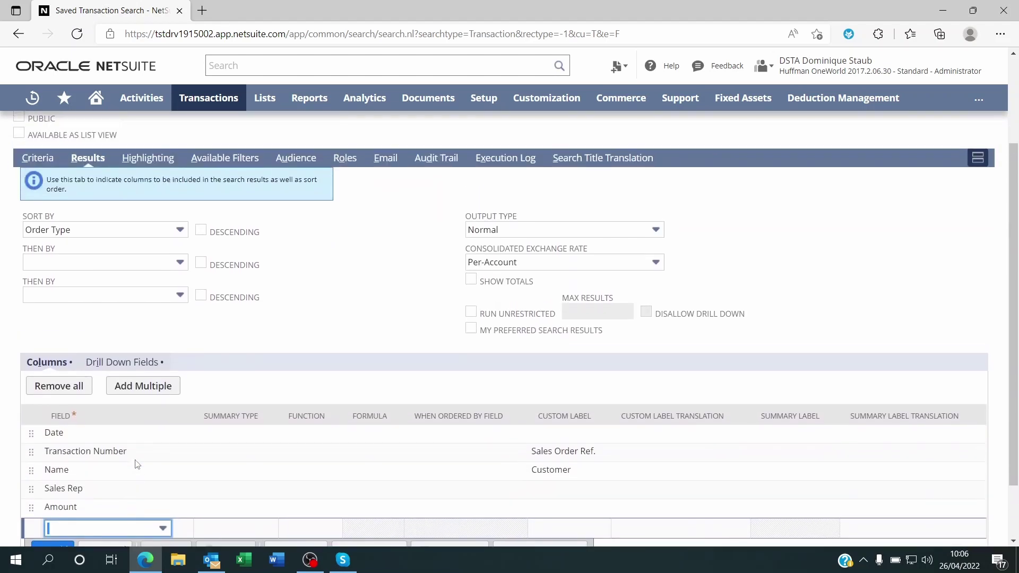
{"action": "scroll", "coordinate": [135, 460], "scroll_direction": "down", "scroll_amount": 1}
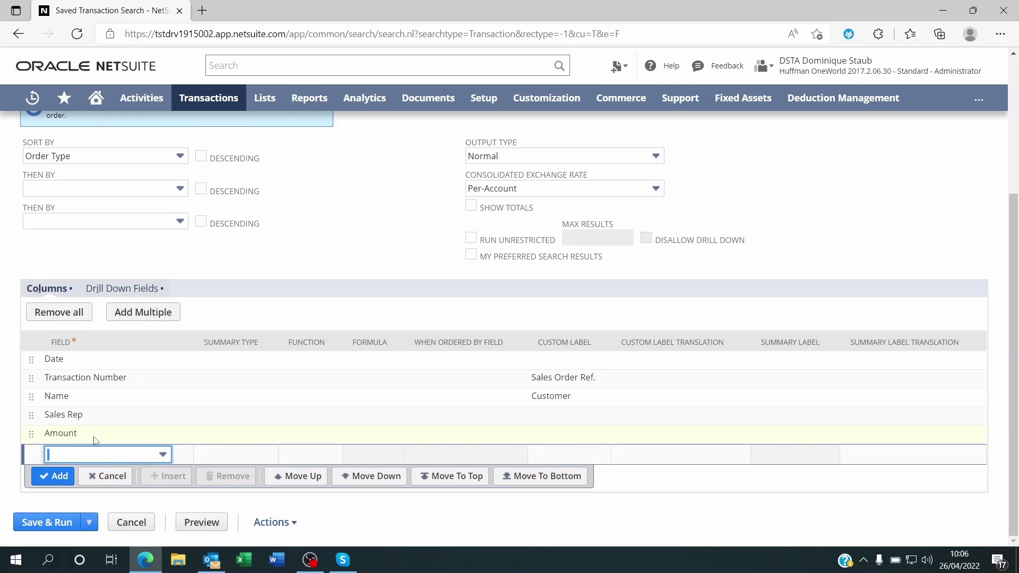
{"action": "scroll", "coordinate": [214, 445], "scroll_direction": "up", "scroll_amount": 1}
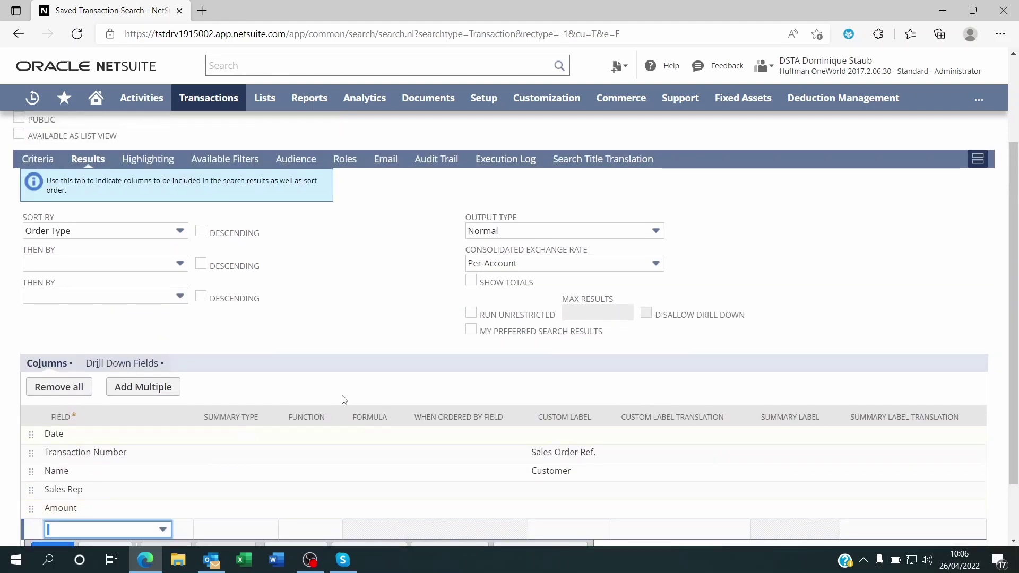
{"action": "left_click", "coordinate": [471, 280]}
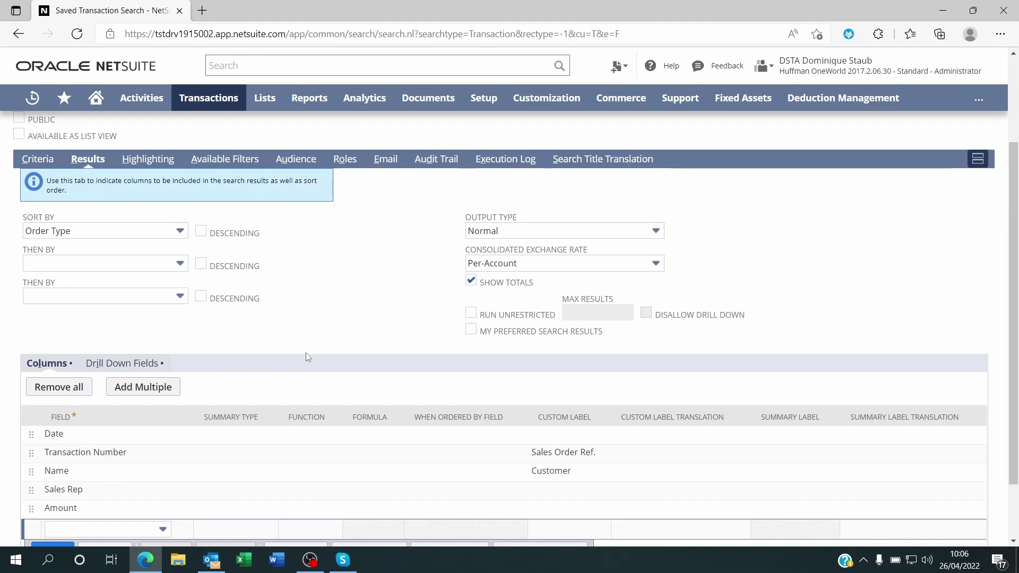
{"action": "scroll", "coordinate": [306, 357], "scroll_direction": "up", "scroll_amount": 2}
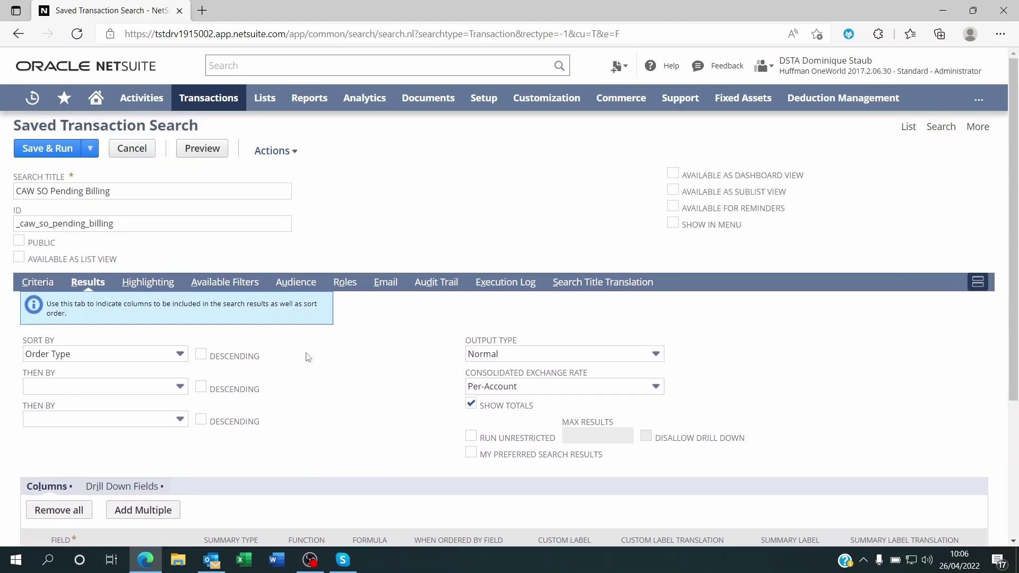
{"action": "left_click", "coordinate": [58, 153]}
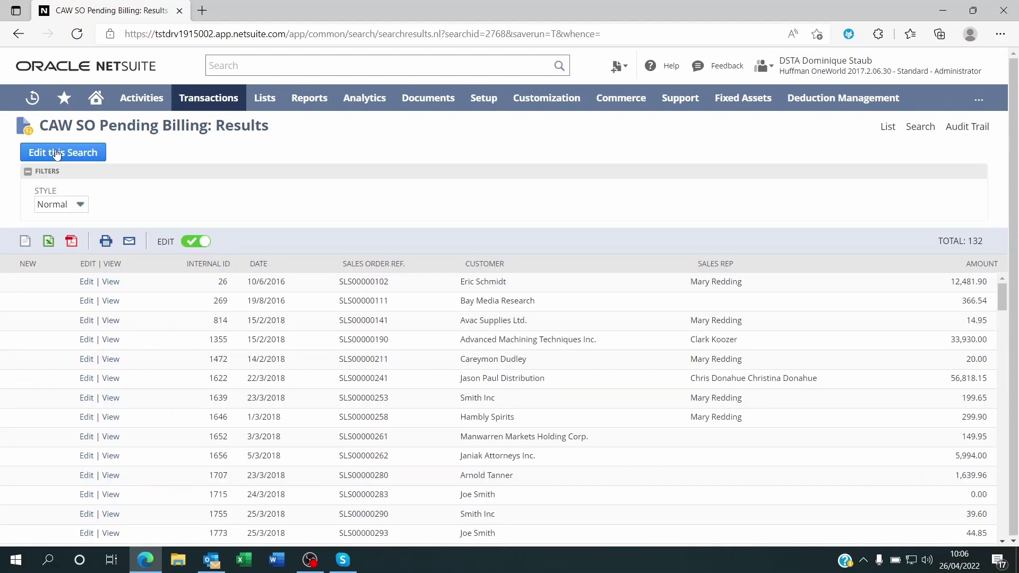
{"action": "left_click", "coordinate": [57, 154]}
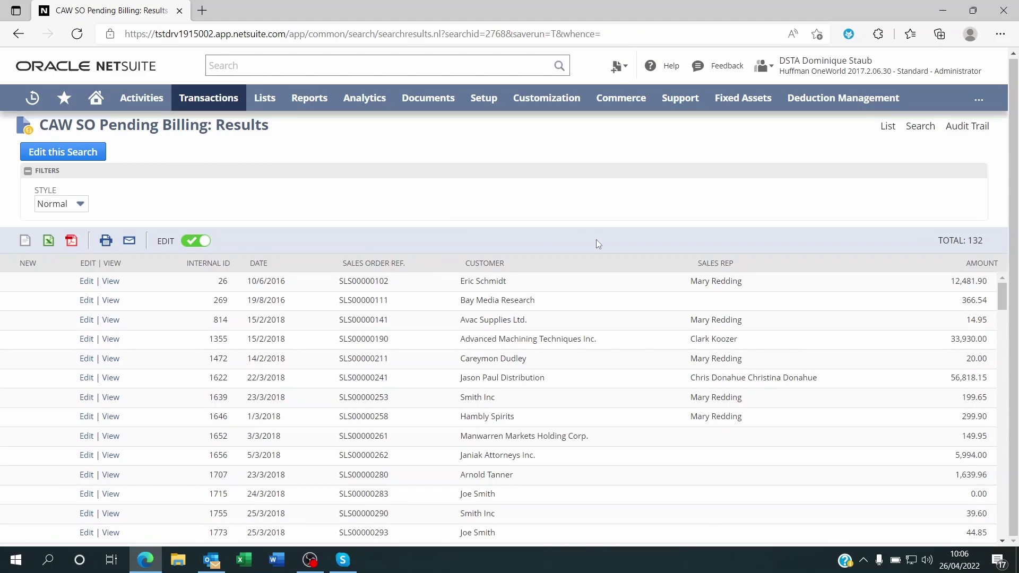
{"action": "scroll", "coordinate": [810, 297], "scroll_direction": "down", "scroll_amount": 10}
{"action": "scroll", "coordinate": [849, 345], "scroll_direction": "down", "scroll_amount": 20}
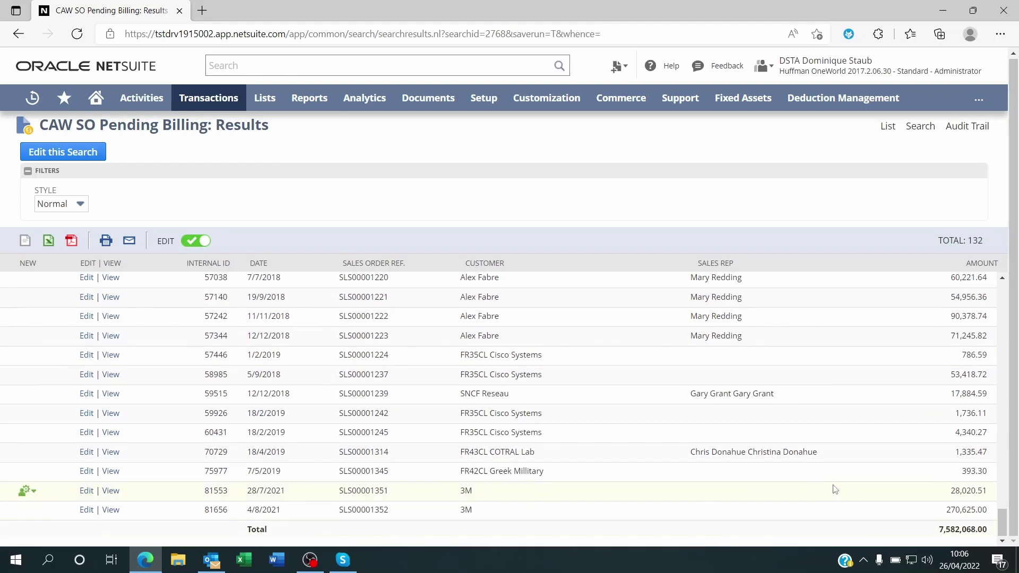
{"action": "scroll", "coordinate": [833, 487], "scroll_direction": "up", "scroll_amount": 10}
{"action": "scroll", "coordinate": [827, 468], "scroll_direction": "up", "scroll_amount": 20}
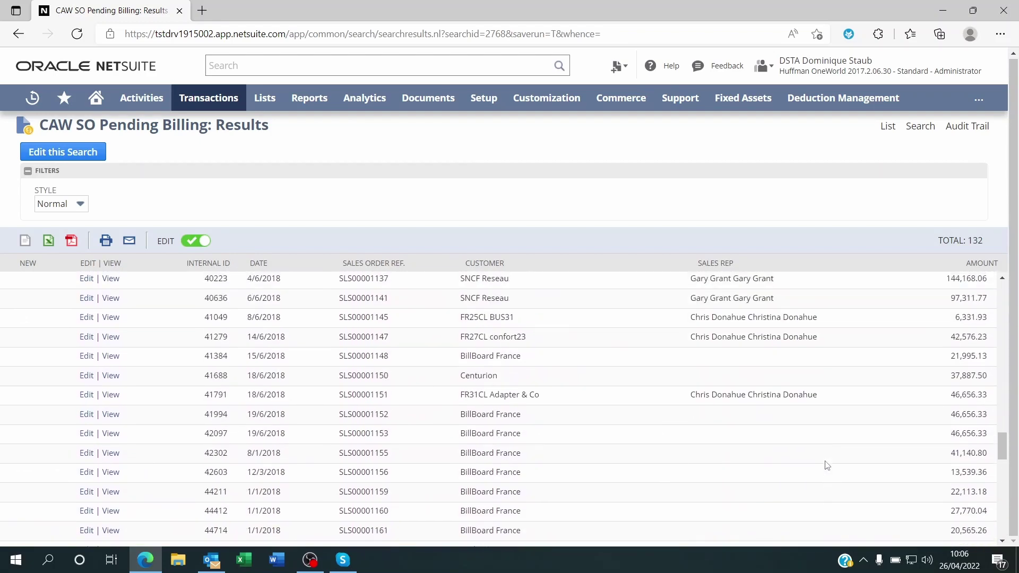
{"action": "scroll", "coordinate": [822, 460], "scroll_direction": "up", "scroll_amount": 5}
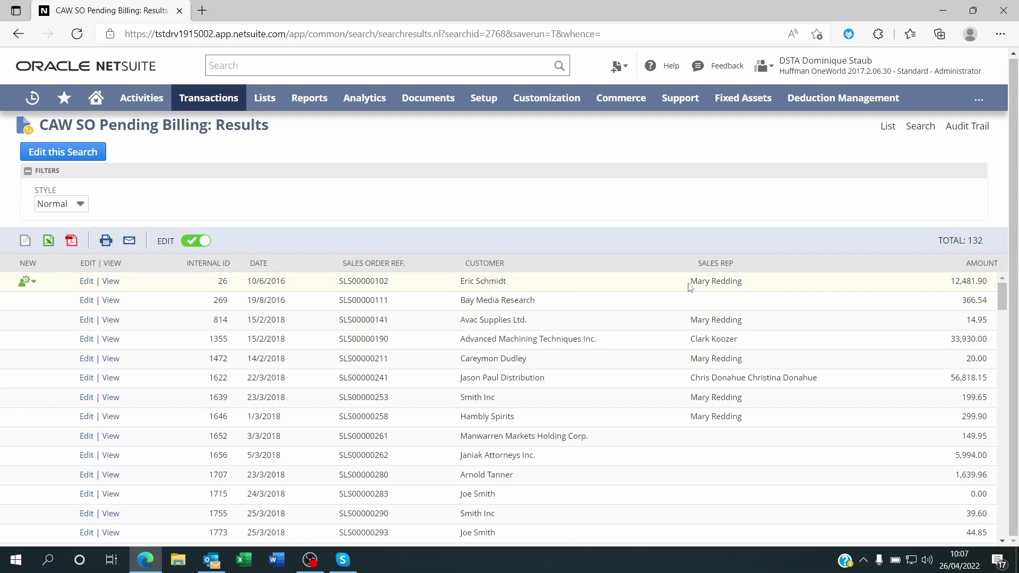
{"action": "mouse_move", "coordinate": [726, 292]}
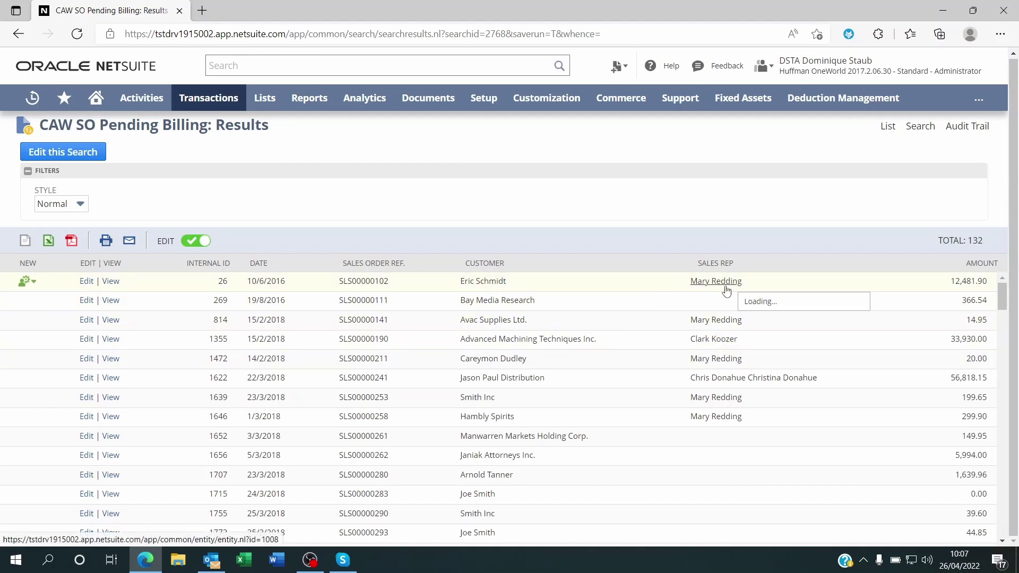
{"action": "scroll", "coordinate": [735, 418], "scroll_direction": "down", "scroll_amount": 3}
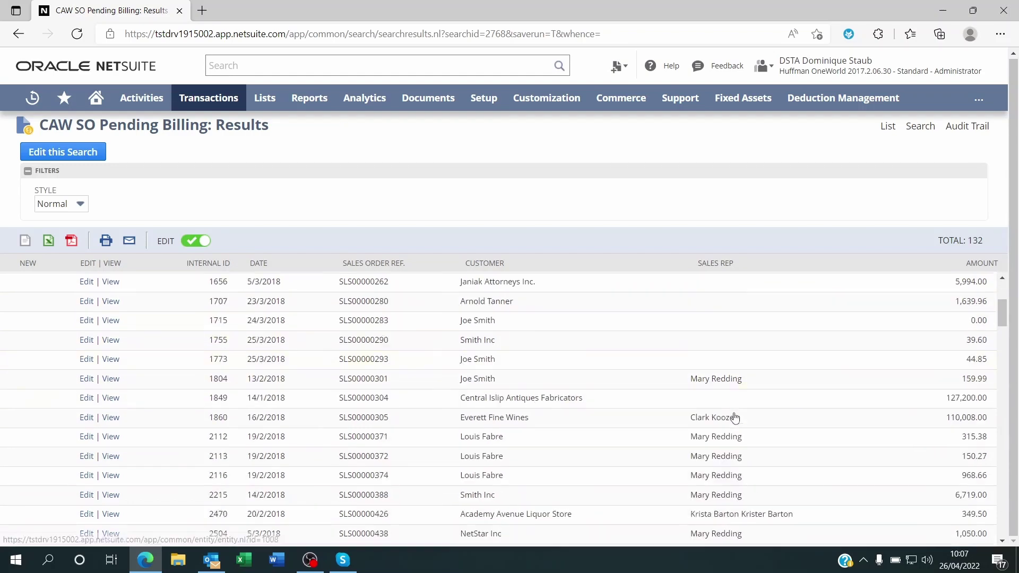
{"action": "scroll", "coordinate": [735, 418], "scroll_direction": "down", "scroll_amount": 3}
{"action": "scroll", "coordinate": [733, 412], "scroll_direction": "up", "scroll_amount": 6}
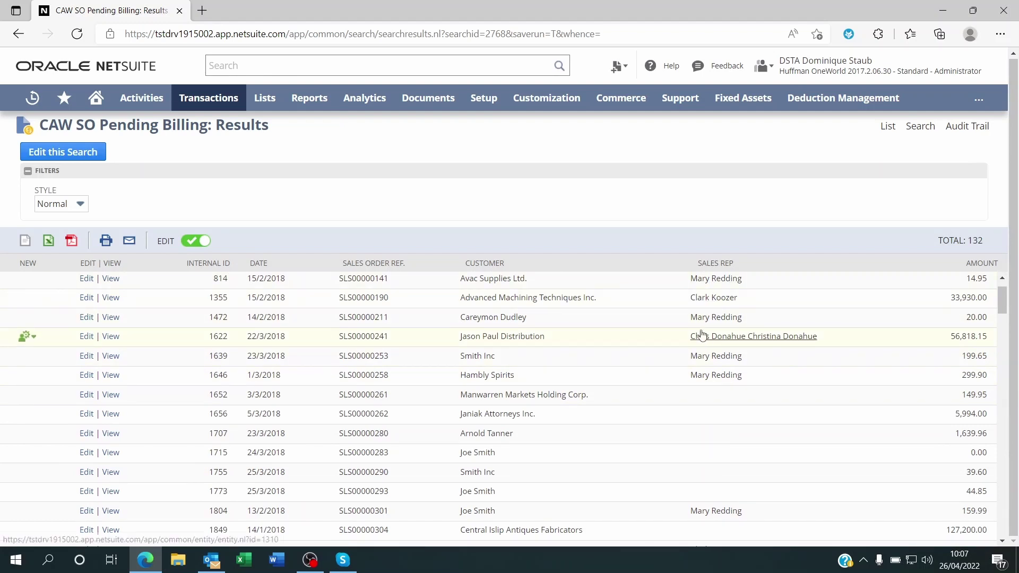
Reopen the search and set the Sales Rep result column's summary type to Group.
{"action": "left_click", "coordinate": [62, 154]}
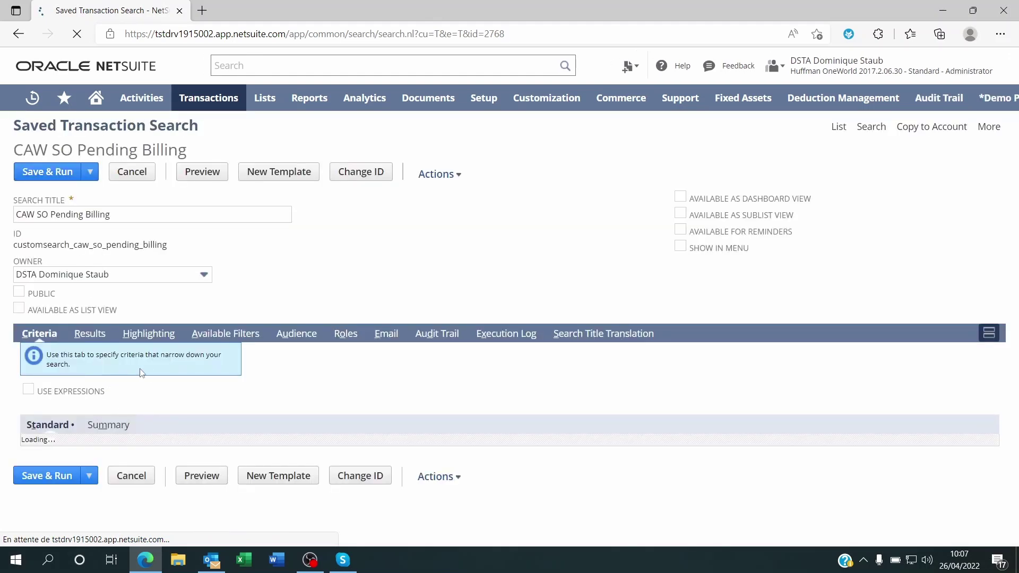
{"action": "left_click", "coordinate": [98, 333]}
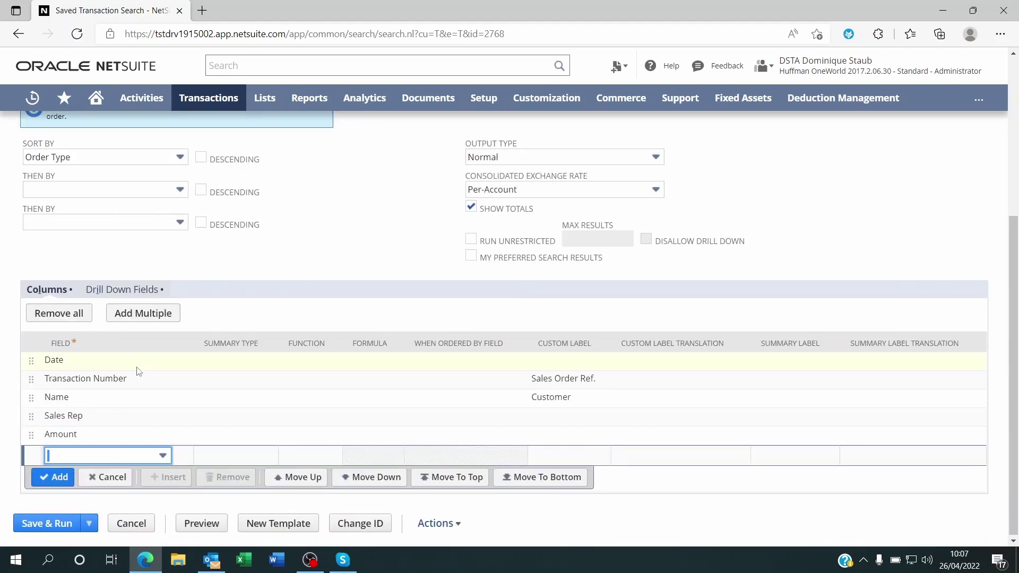
{"action": "left_click", "coordinate": [230, 422]}
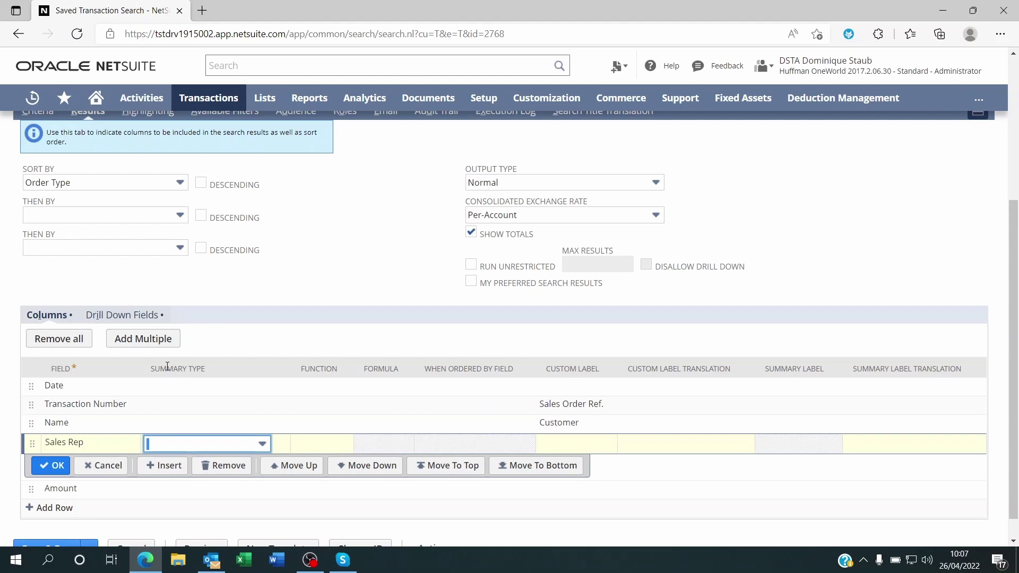
{"action": "left_click", "coordinate": [193, 445]}
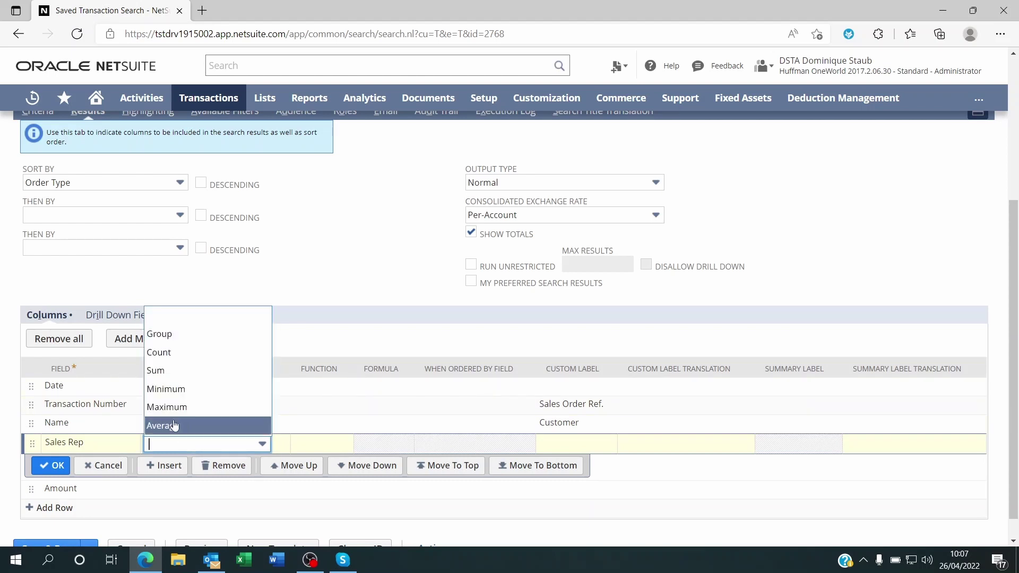
{"action": "left_click", "coordinate": [173, 334]}
{"action": "left_click", "coordinate": [51, 466]}
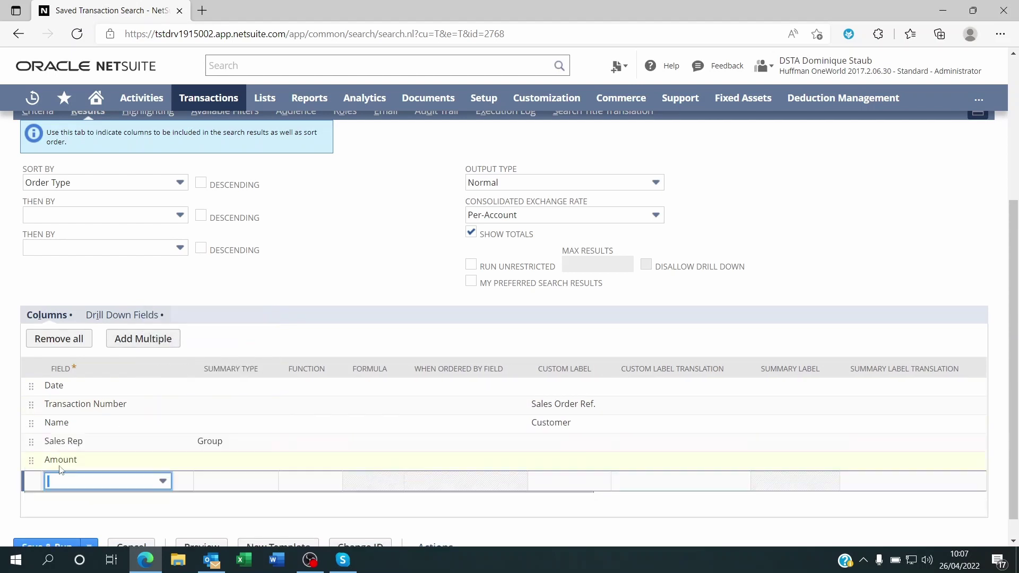
Set the Amount result column's summary type to Sum.
{"action": "left_click", "coordinate": [211, 467]}
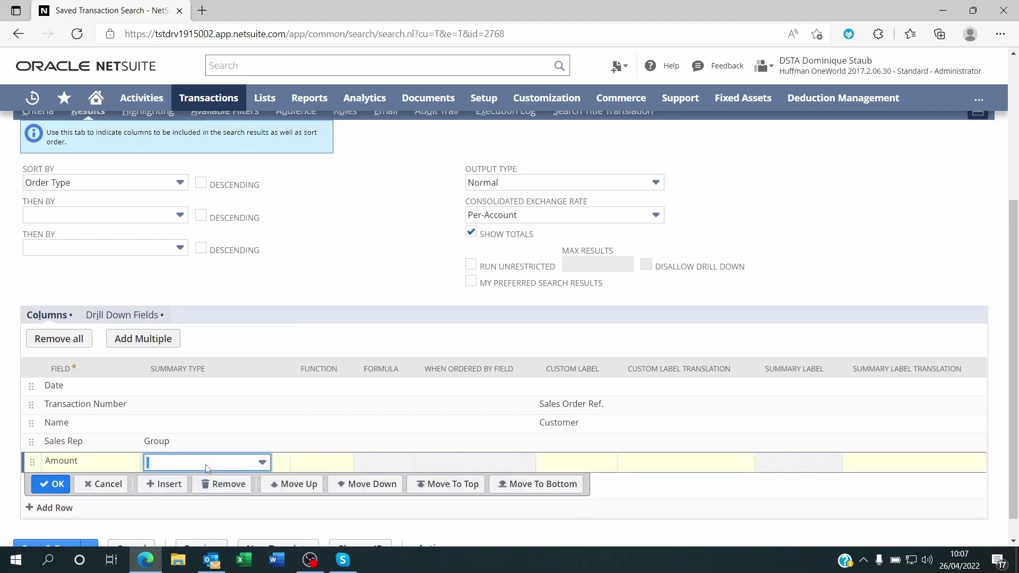
{"action": "left_click", "coordinate": [212, 463]}
{"action": "left_click", "coordinate": [164, 389]}
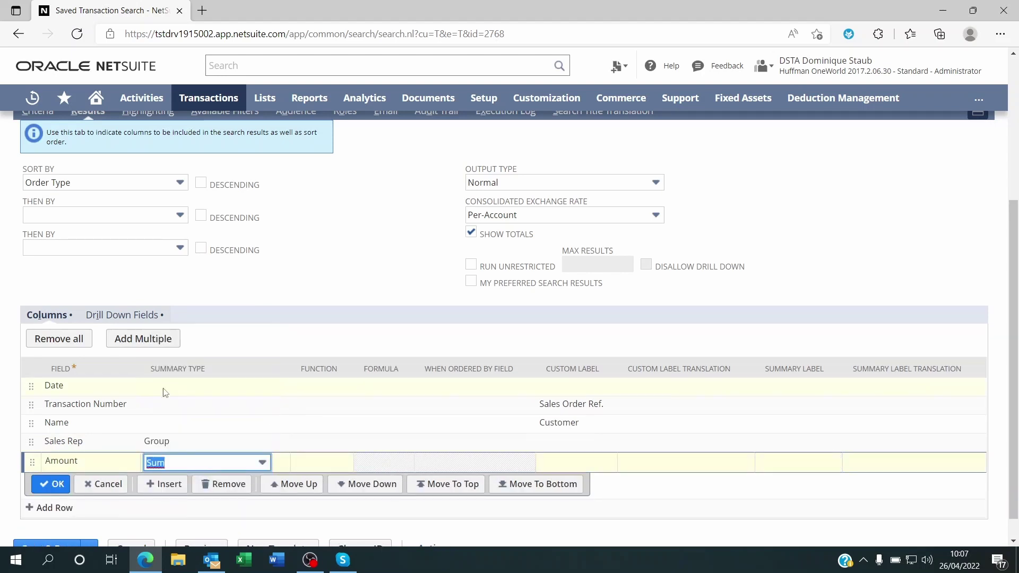
{"action": "left_click", "coordinate": [51, 484]}
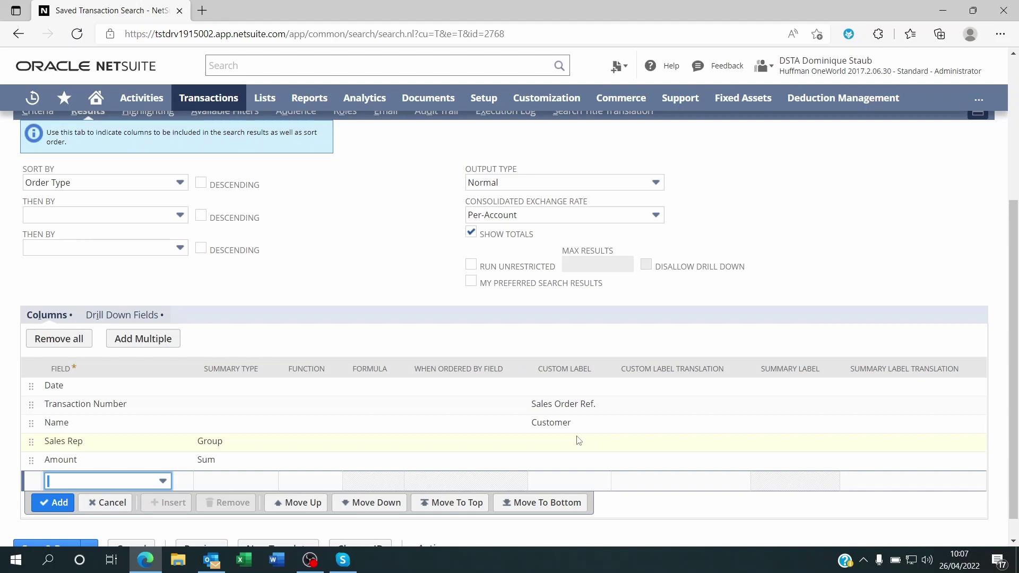
{"action": "left_click", "coordinate": [785, 445]}
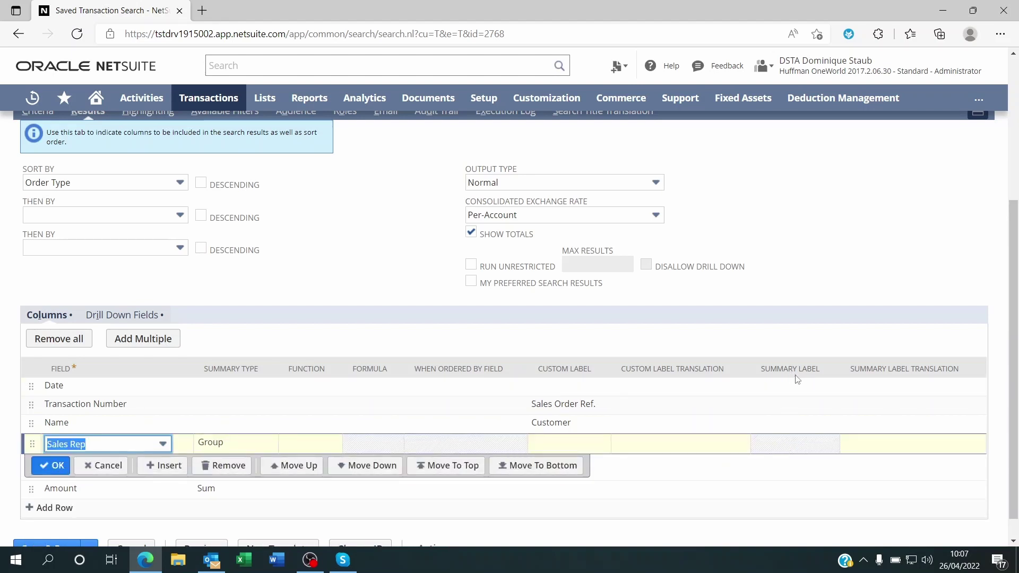
{"action": "scroll", "coordinate": [797, 379], "scroll_direction": "up", "scroll_amount": 5}
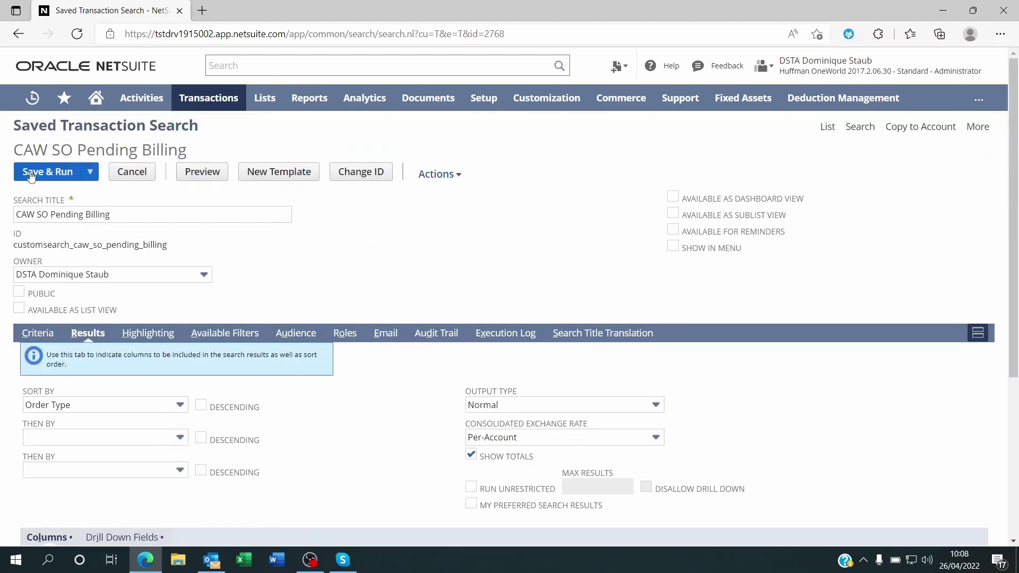
Save and run the per-rep summary search, then reopen it for editing.
{"action": "left_click", "coordinate": [30, 174]}
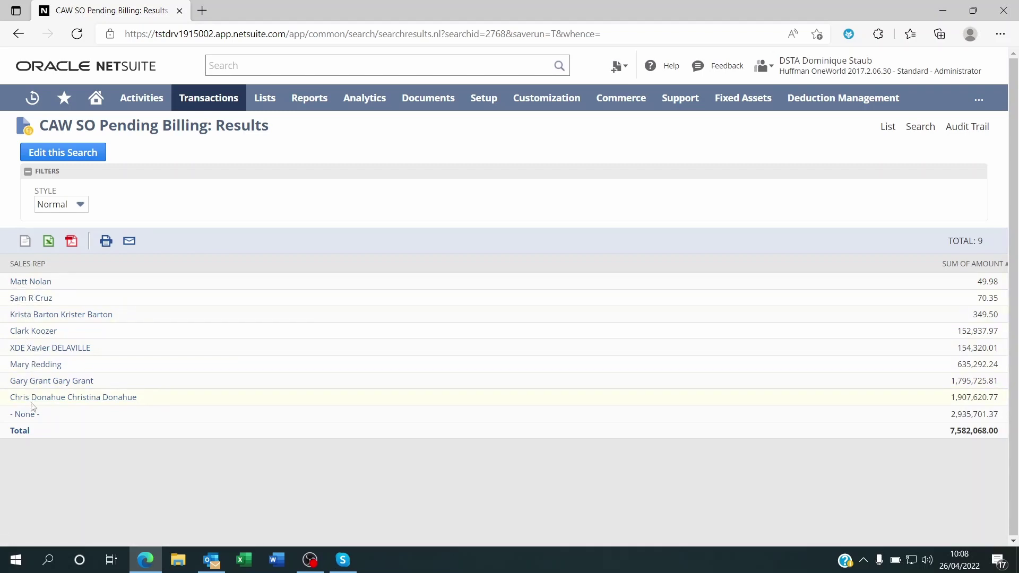
{"action": "left_click", "coordinate": [81, 158]}
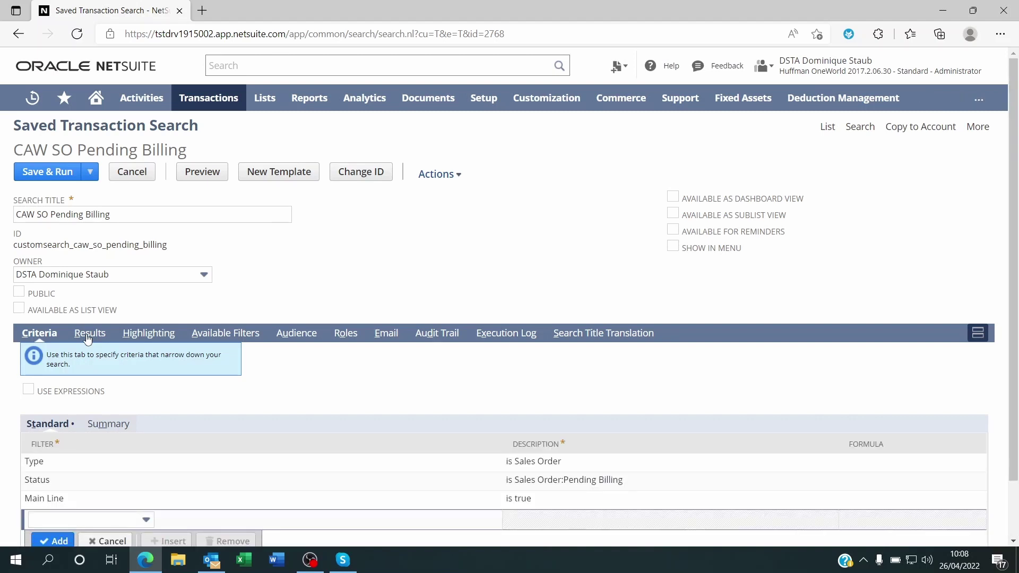
Set the results Sort By field to Sales Rep.
{"action": "left_click", "coordinate": [88, 334]}
{"action": "scroll", "coordinate": [86, 333], "scroll_direction": "down", "scroll_amount": 5}
{"action": "scroll", "coordinate": [72, 249], "scroll_direction": "up", "scroll_amount": 1}
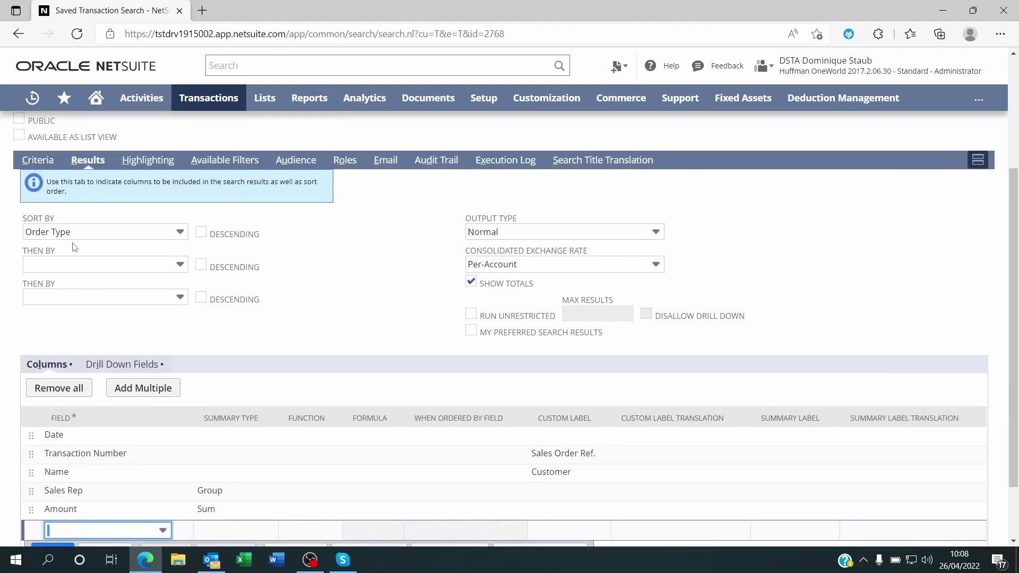
{"action": "left_click", "coordinate": [69, 236]}
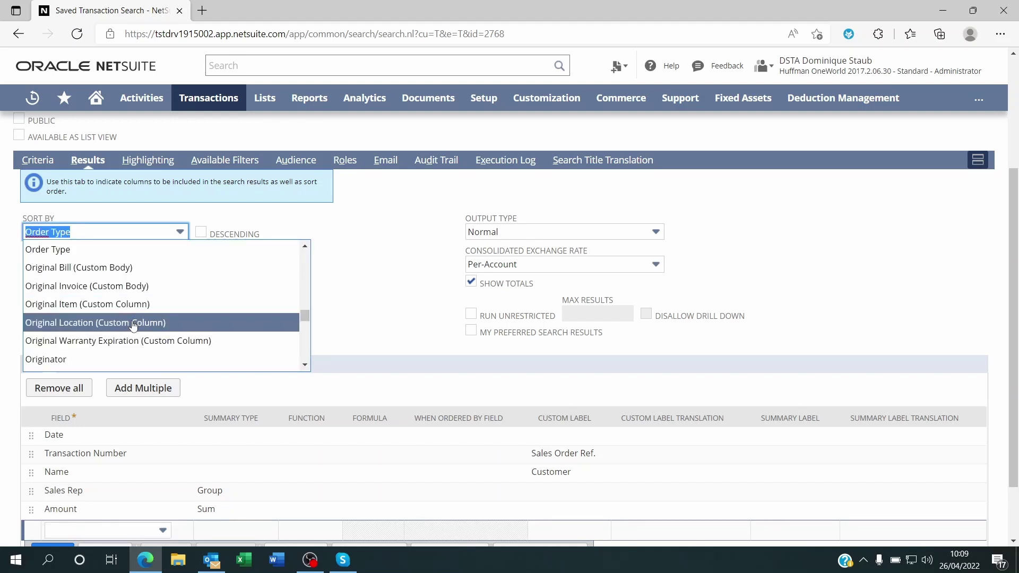
{"action": "scroll", "coordinate": [136, 322], "scroll_direction": "down", "scroll_amount": 5}
{"action": "scroll", "coordinate": [137, 323], "scroll_direction": "down", "scroll_amount": 6}
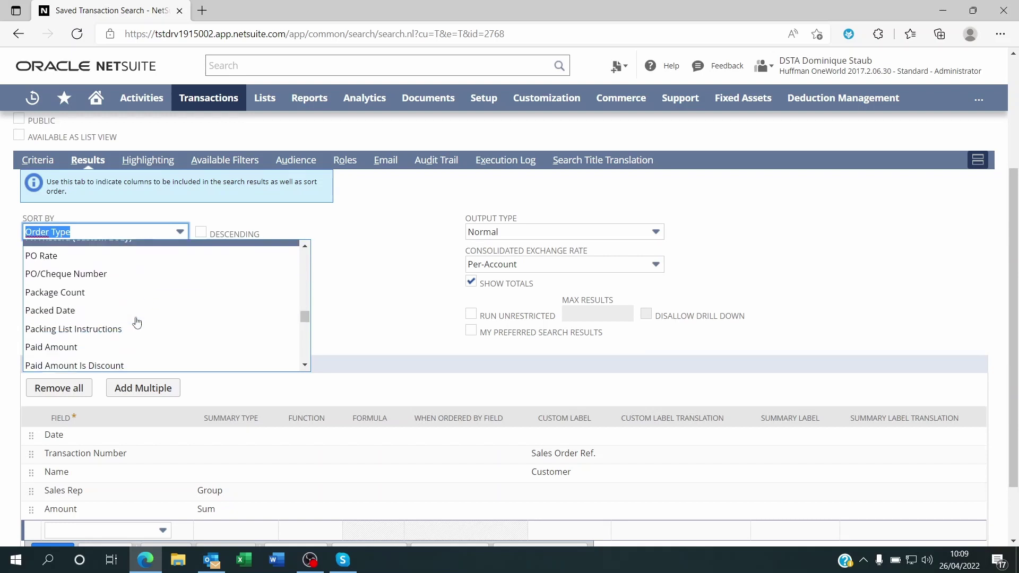
{"action": "scroll", "coordinate": [135, 319], "scroll_direction": "down", "scroll_amount": 10}
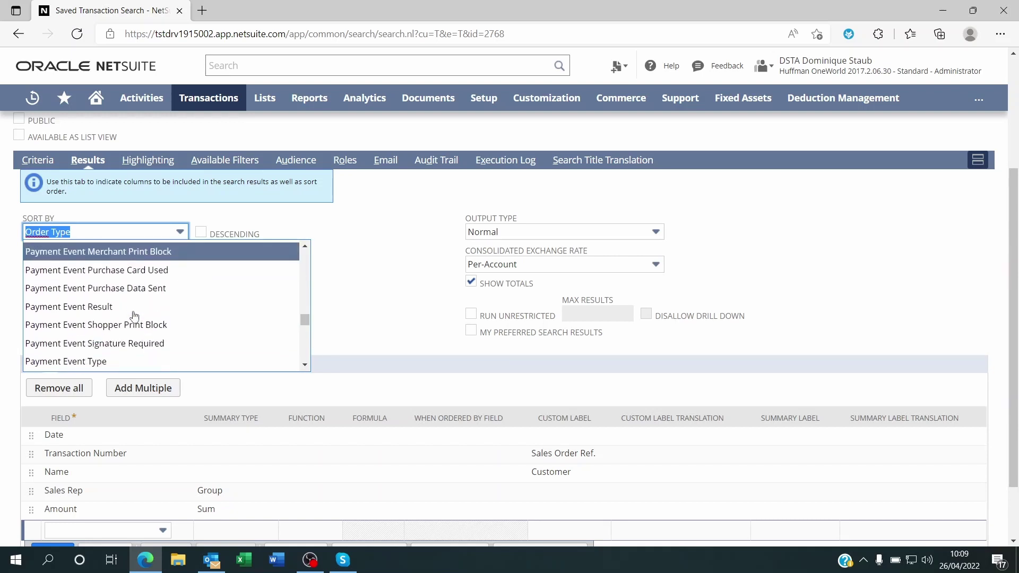
{"action": "scroll", "coordinate": [134, 315], "scroll_direction": "down", "scroll_amount": 8}
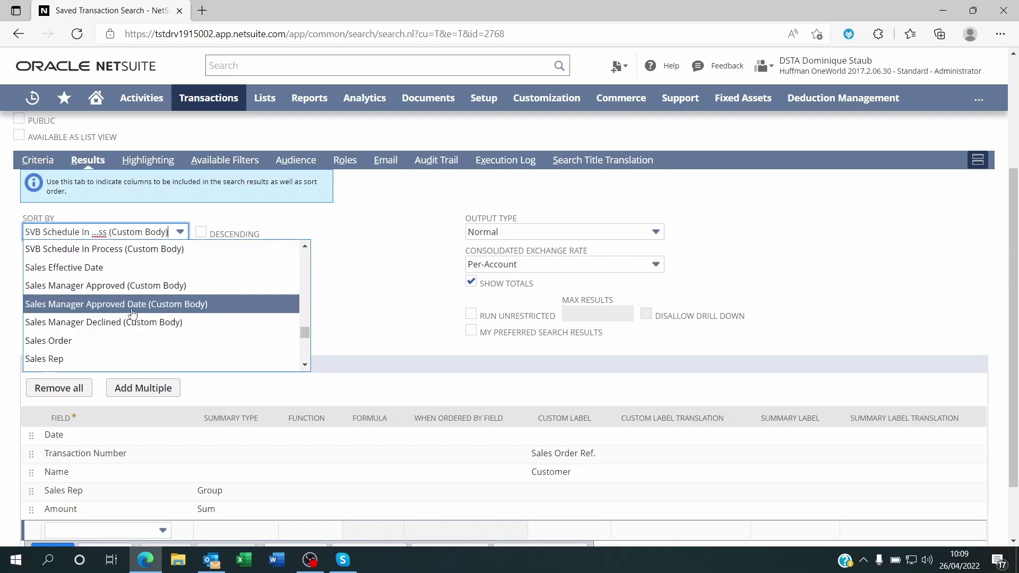
{"action": "left_click", "coordinate": [74, 305]}
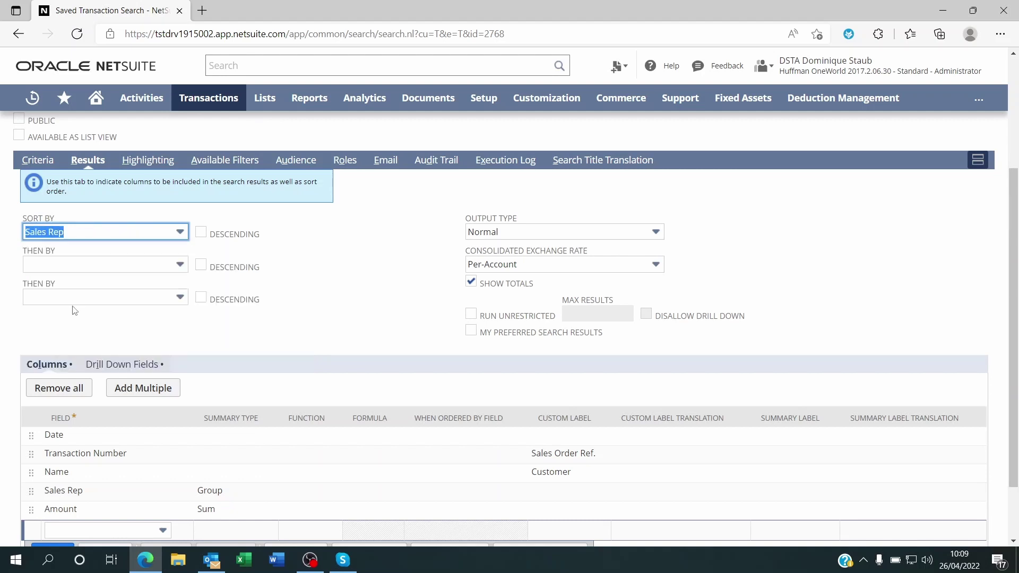
Leave Descending unchecked for ascending order and save and run the search.
{"action": "left_click", "coordinate": [321, 262]}
{"action": "left_click", "coordinate": [200, 233]}
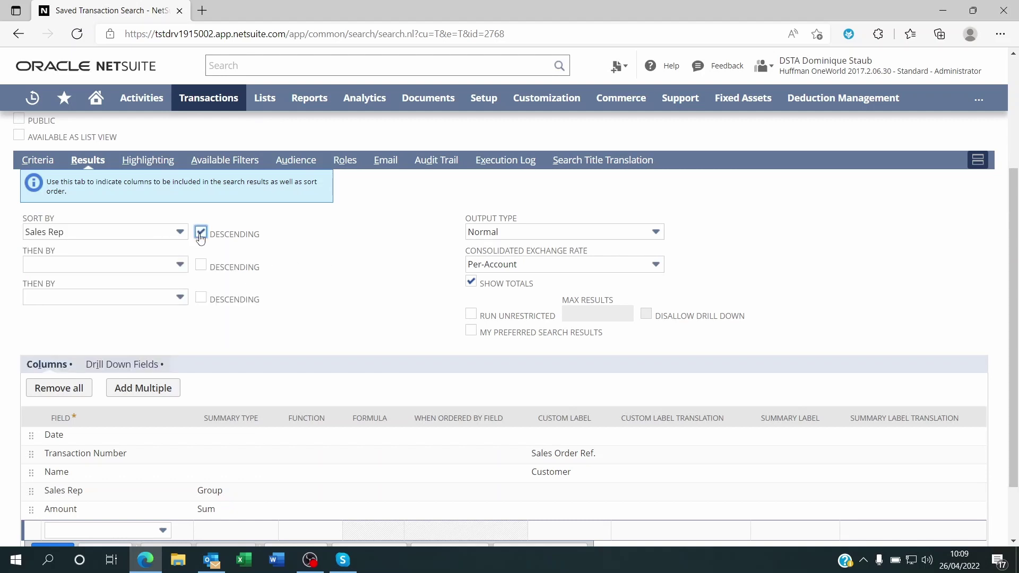
{"action": "left_click", "coordinate": [201, 233]}
{"action": "scroll", "coordinate": [166, 281], "scroll_direction": "up", "scroll_amount": 3}
{"action": "left_click", "coordinate": [52, 176]}
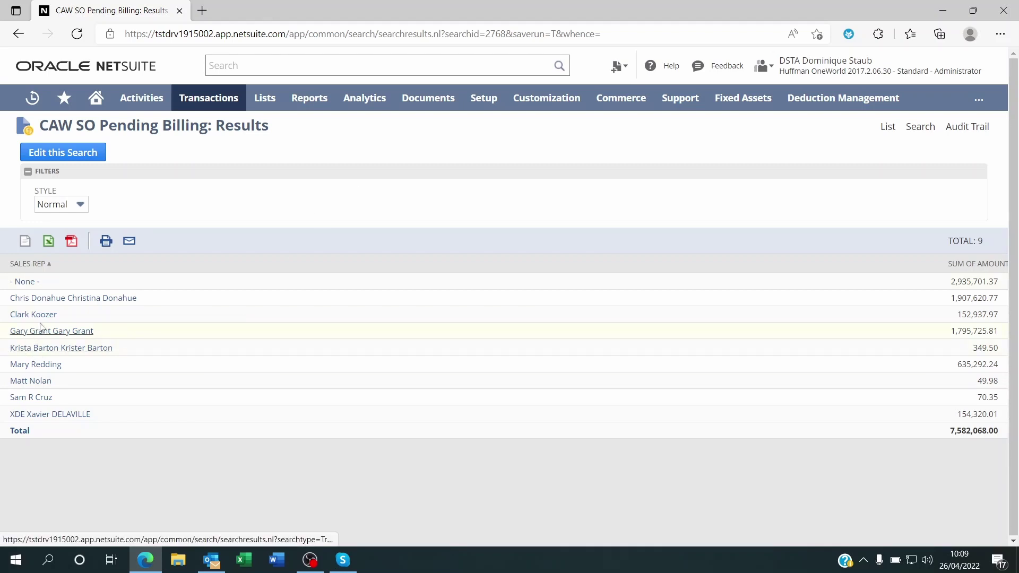
Drill into the first named sales rep's total to list their orders.
{"action": "left_click", "coordinate": [77, 300]}
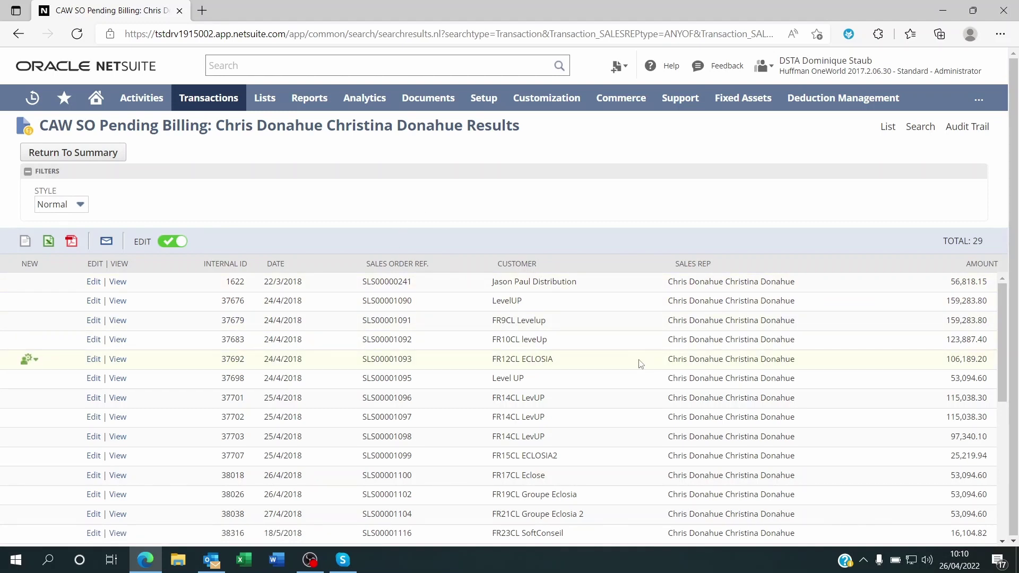
Scroll through the rep's 29 orders to the 1,907,620.77 total and back up.
{"action": "scroll", "coordinate": [639, 364], "scroll_direction": "down", "scroll_amount": 5}
{"action": "scroll", "coordinate": [639, 363], "scroll_direction": "down", "scroll_amount": 2}
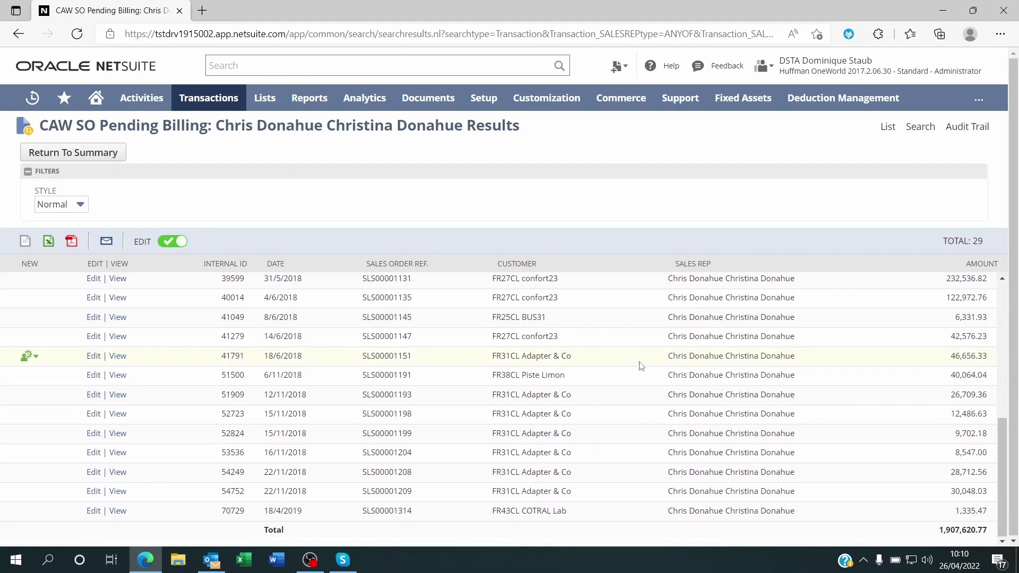
{"action": "scroll", "coordinate": [685, 510], "scroll_direction": "up", "scroll_amount": 6}
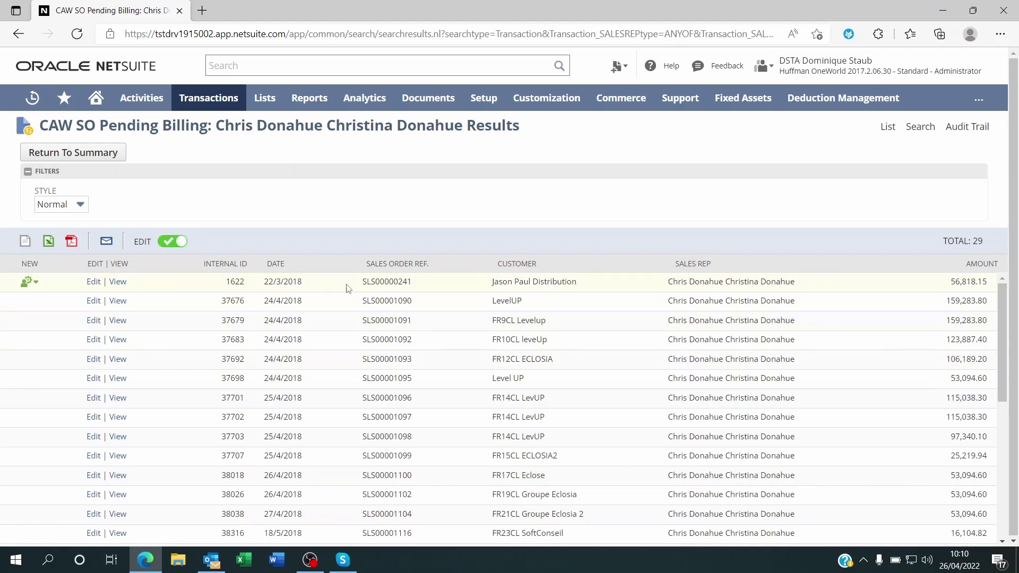
Open sales order SLS00000241 in a new browser tab, check it, then return to the drill-down list.
{"action": "right_click", "coordinate": [118, 286]}
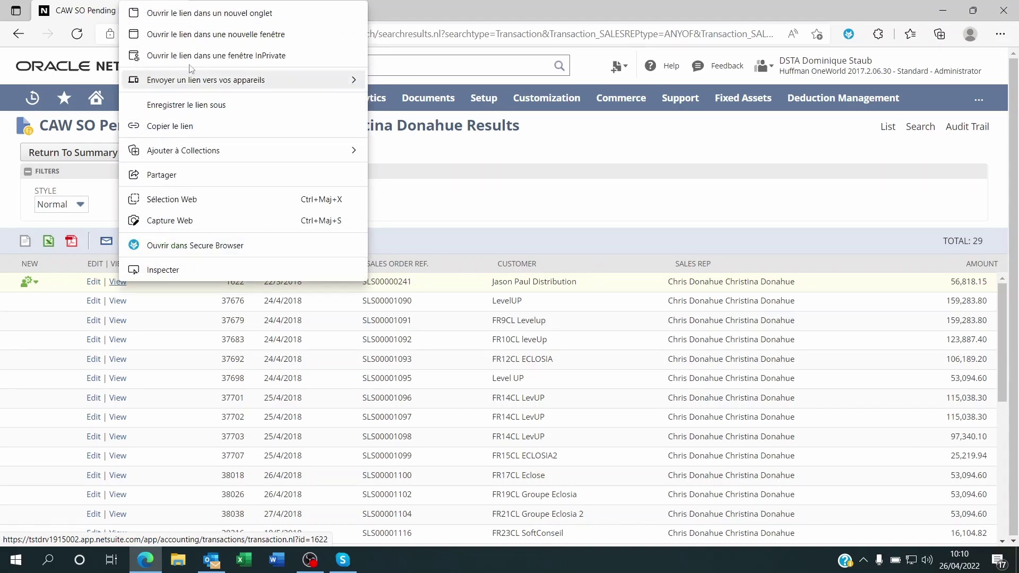
{"action": "left_click", "coordinate": [212, 13]}
{"action": "left_click", "coordinate": [250, 11]}
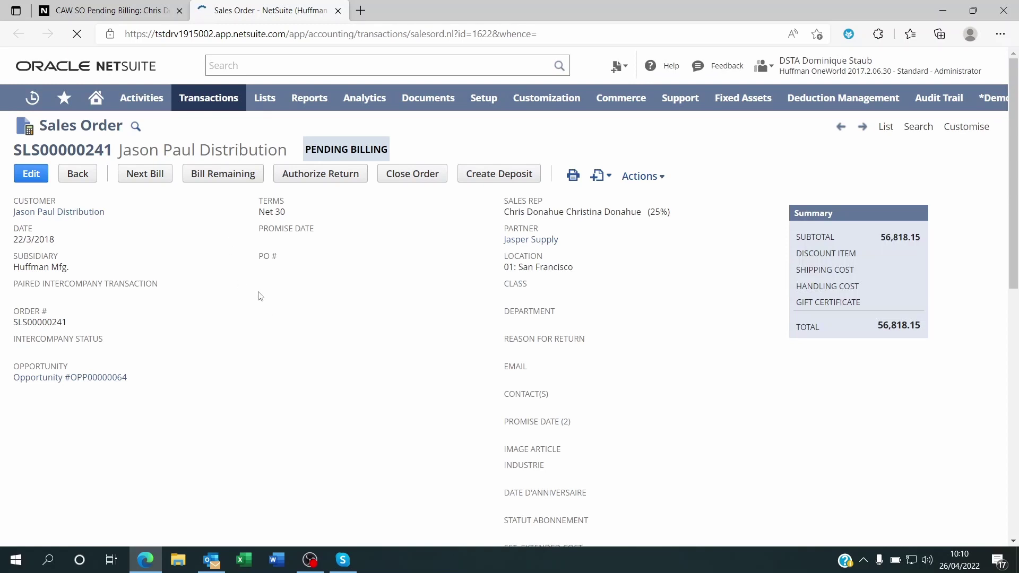
{"action": "left_click", "coordinate": [101, 10]}
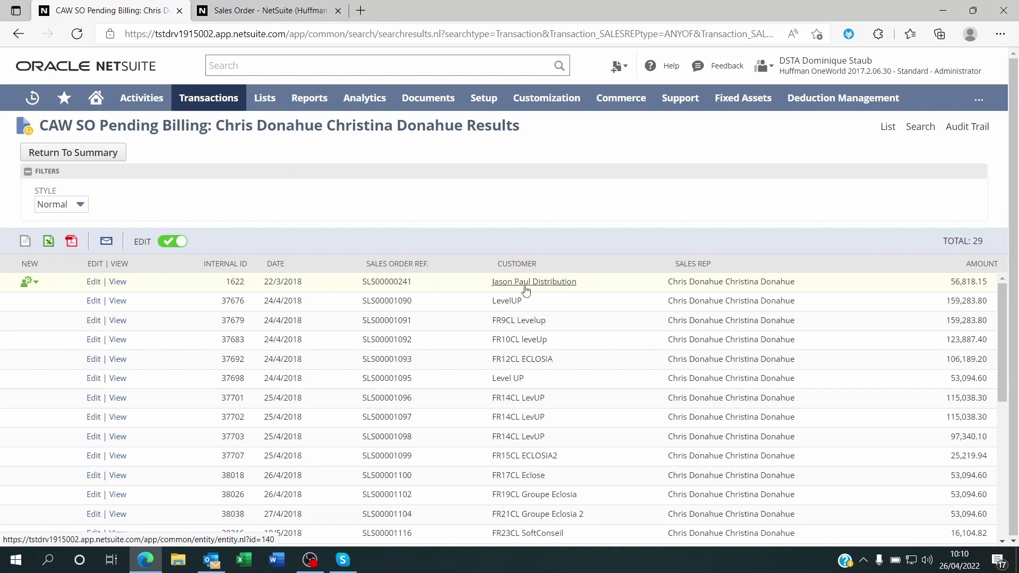
{"action": "left_click", "coordinate": [254, 10]}
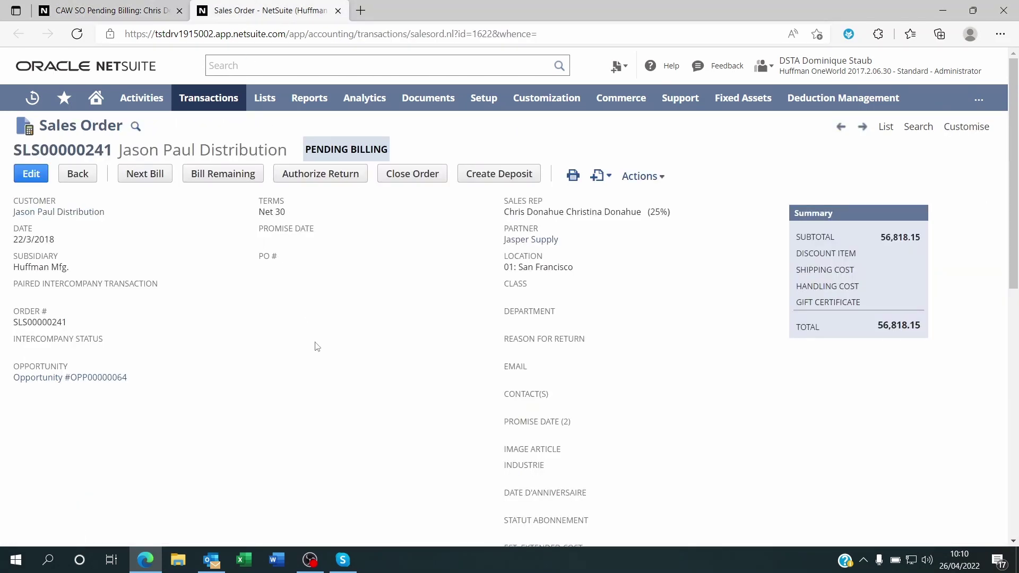
{"action": "left_click", "coordinate": [125, 12]}
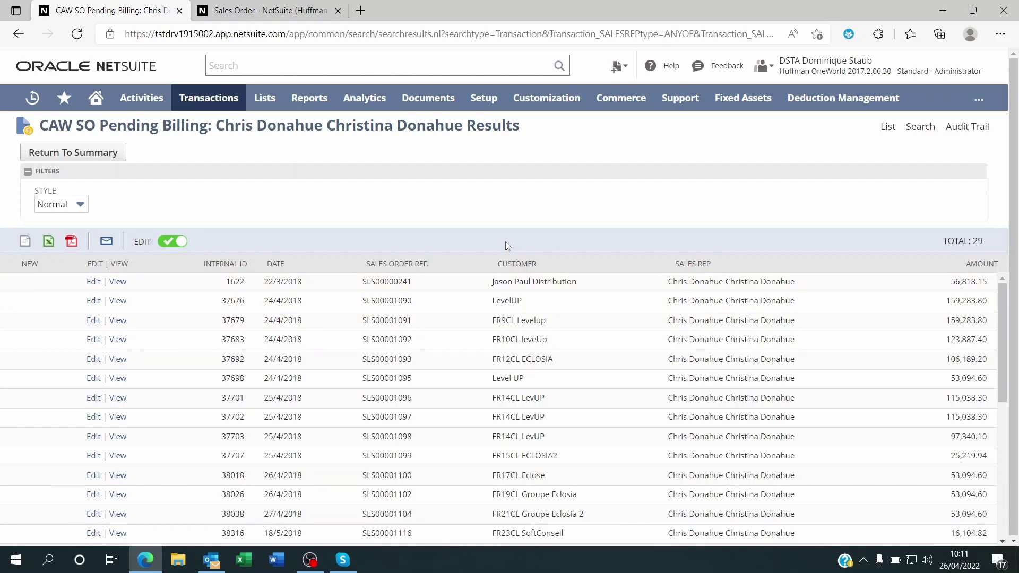
Return to the per-rep summary and reopen the CAW SO Pending Billing search for editing.
{"action": "left_click", "coordinate": [75, 154]}
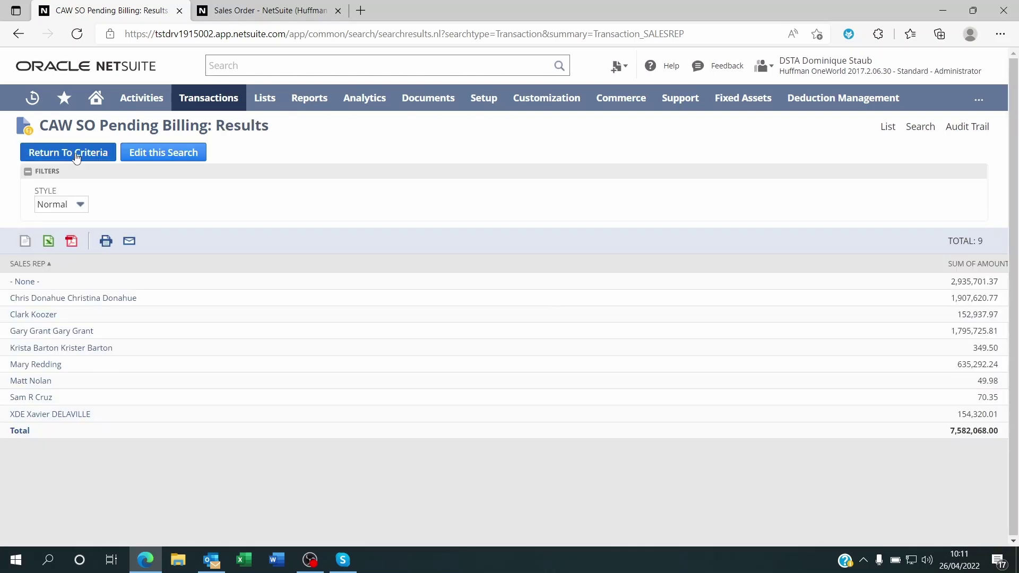
{"action": "left_click", "coordinate": [175, 157]}
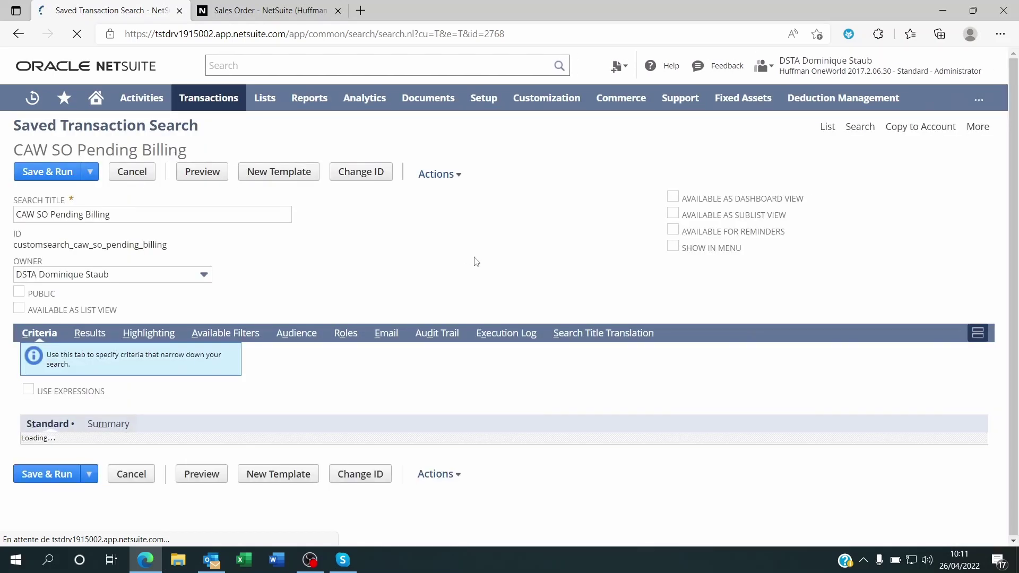
Mark the search Available as Dashboard View and Available for Reminders, then save and run it.
{"action": "left_click", "coordinate": [673, 196]}
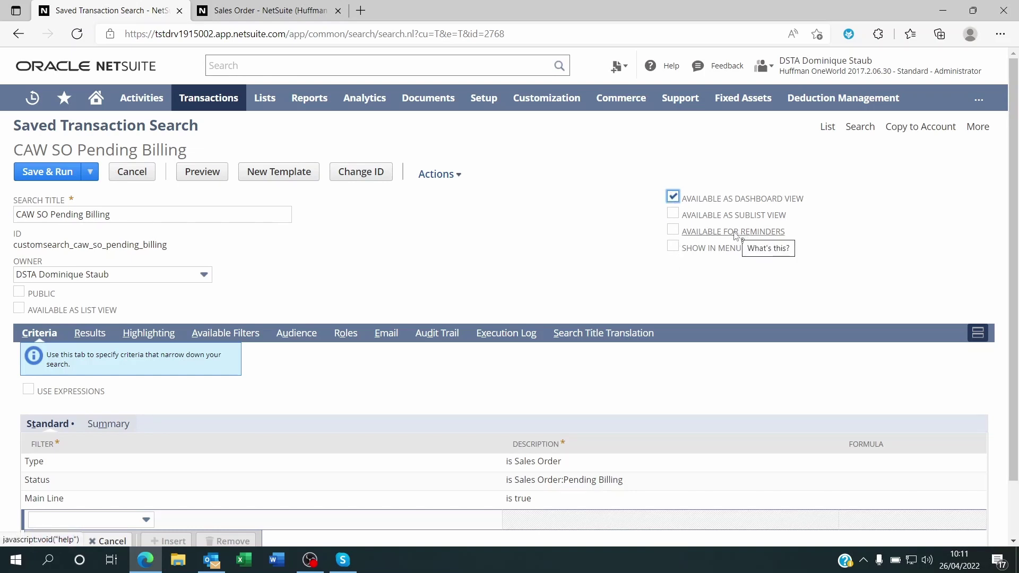
{"action": "left_click", "coordinate": [703, 234]}
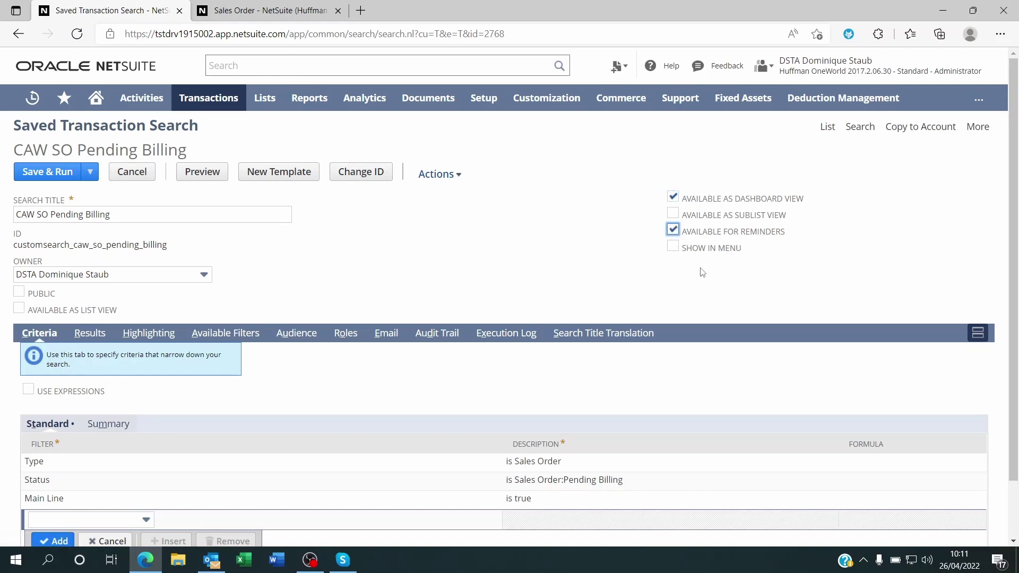
{"action": "left_click", "coordinate": [53, 174]}
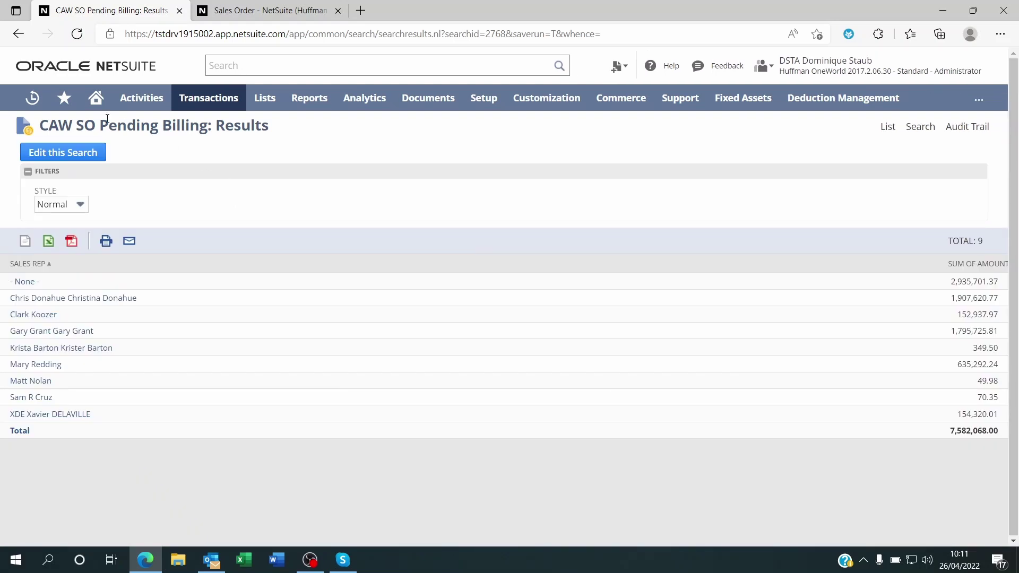
Go to the Home dashboard from the Home menu.
{"action": "mouse_move", "coordinate": [98, 101]}
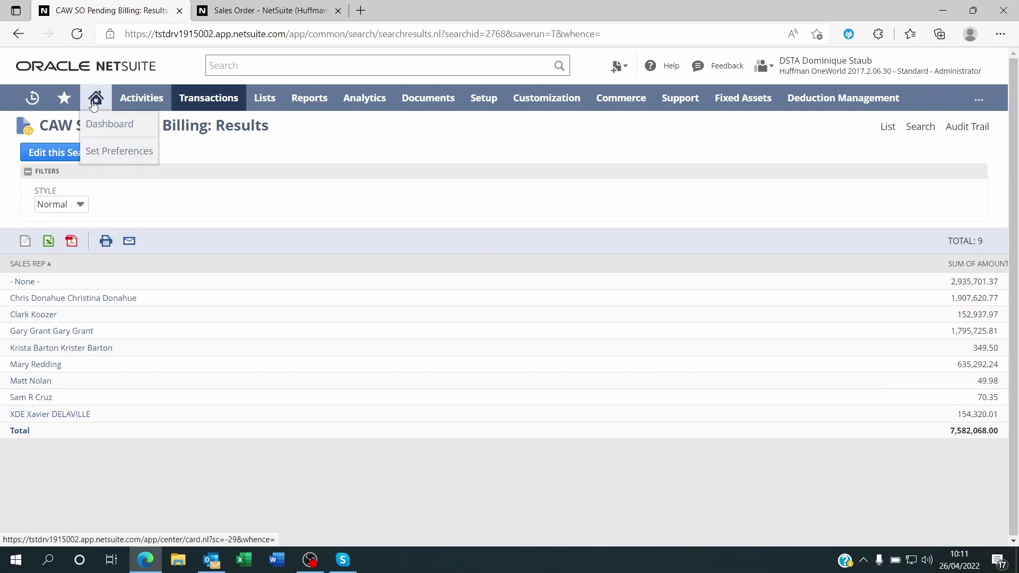
{"action": "left_click", "coordinate": [107, 128]}
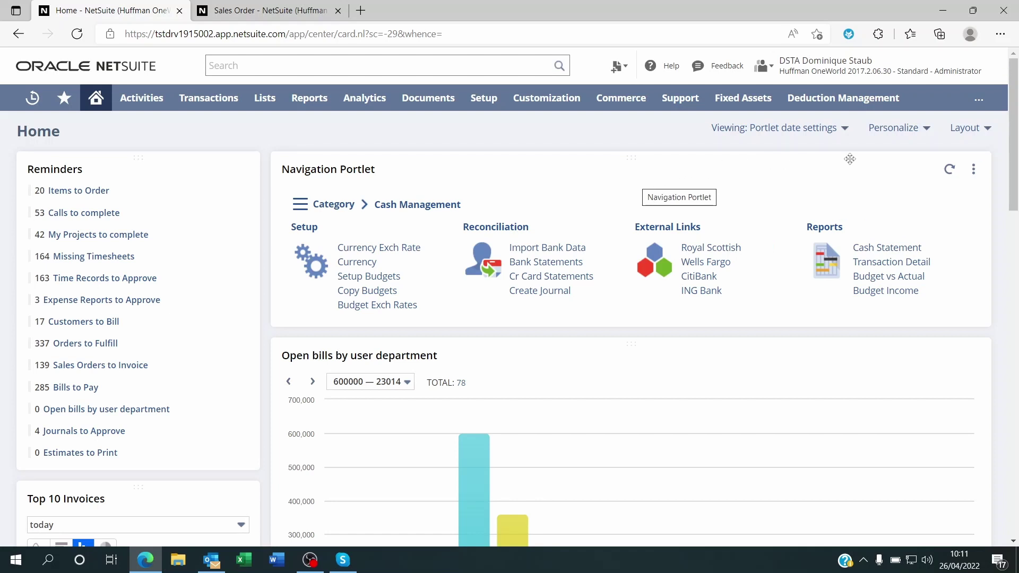
Add a Custom Search portlet to the Home dashboard through Personalize.
{"action": "left_click", "coordinate": [902, 129]}
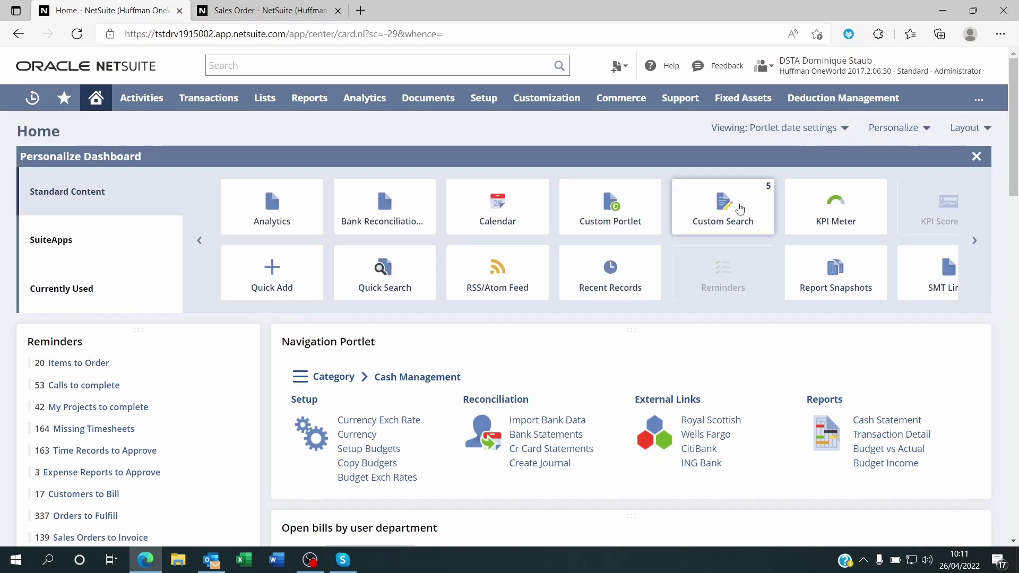
{"action": "left_click", "coordinate": [712, 212]}
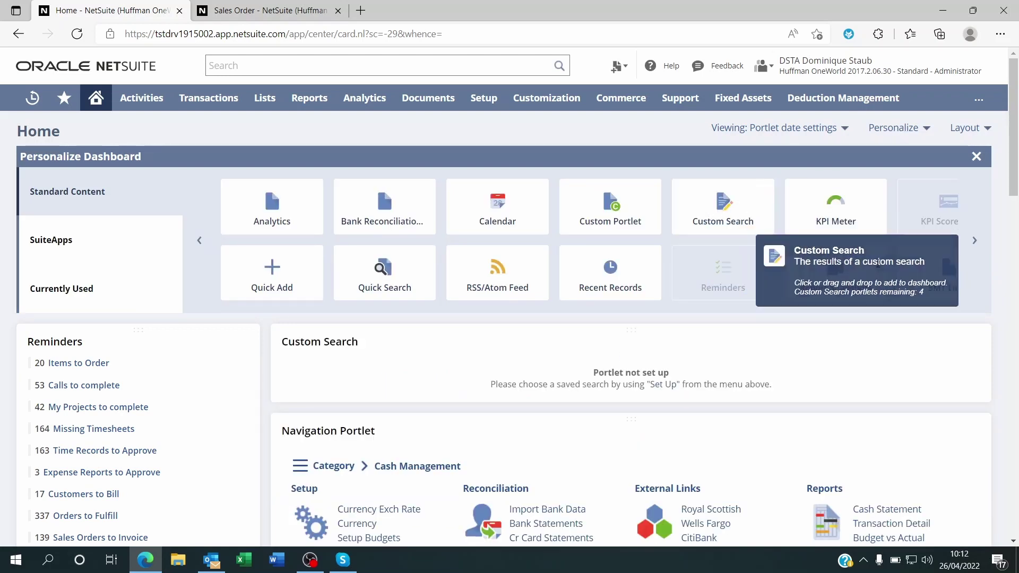
{"action": "left_click", "coordinate": [977, 156]}
{"action": "left_click", "coordinate": [973, 169]}
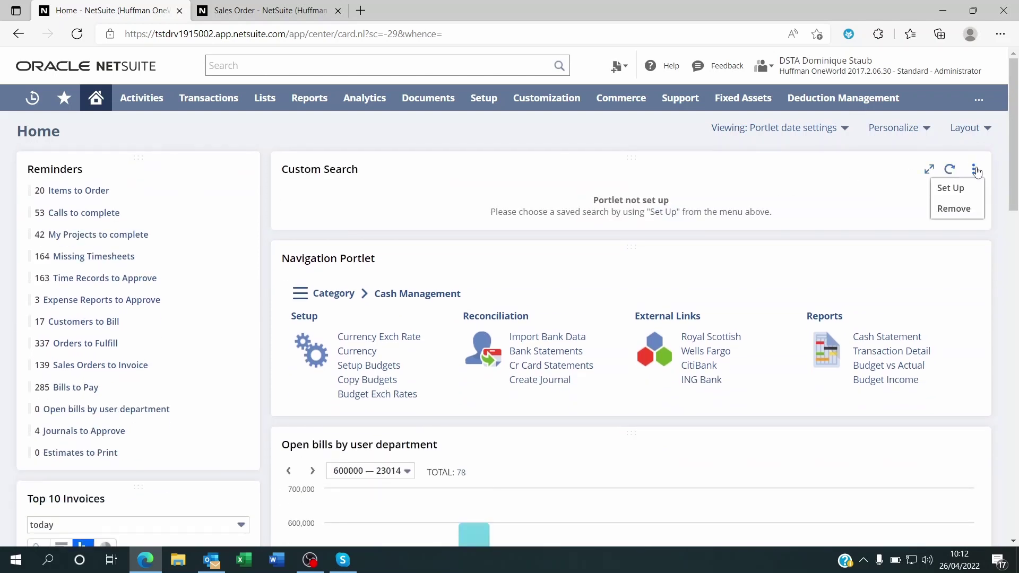
Set the Custom Search portlet to use the CAW SO Pending Billing saved search and save.
{"action": "left_click", "coordinate": [958, 190]}
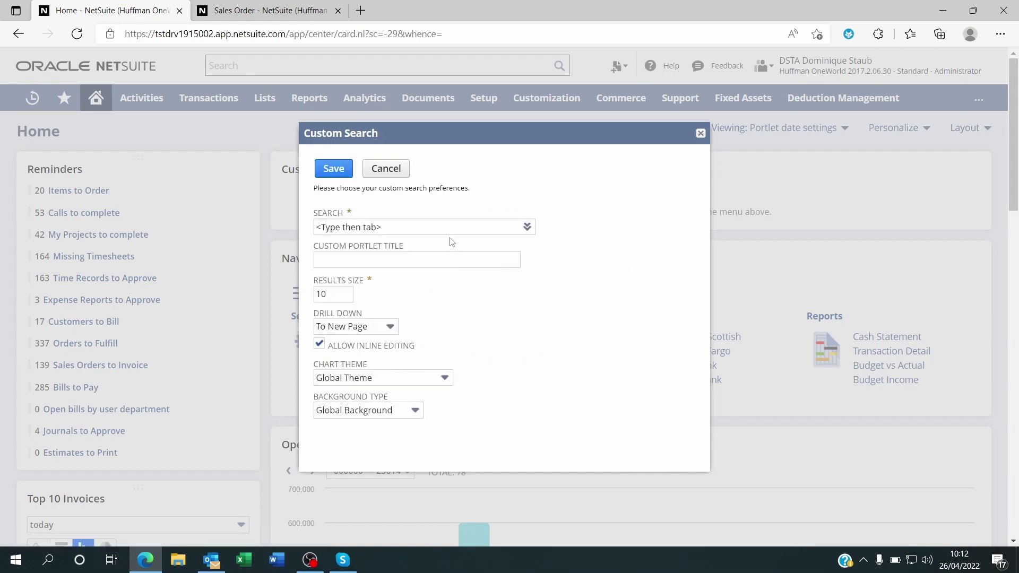
{"action": "left_click", "coordinate": [446, 226]}
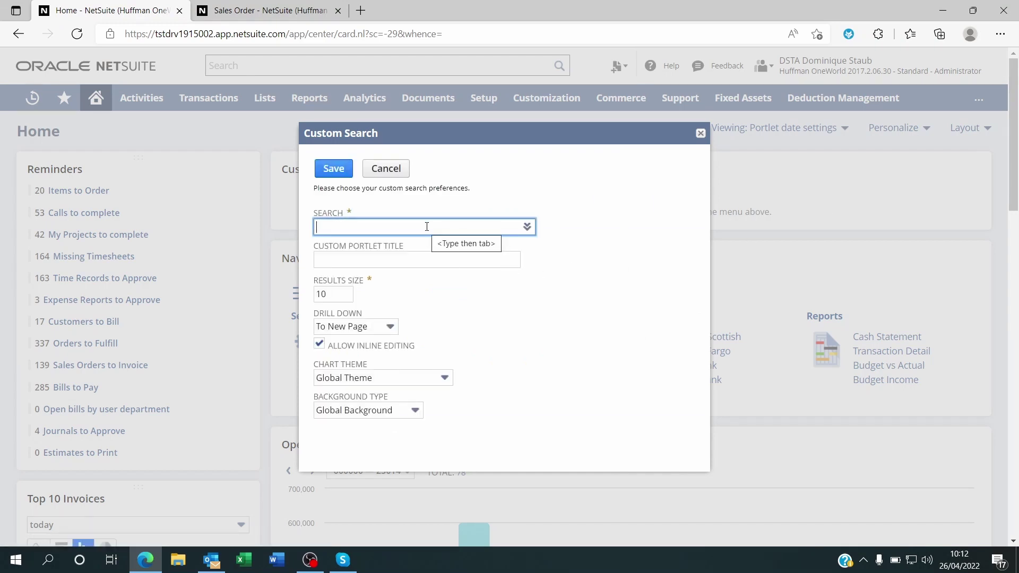
{"action": "type", "text": "caw"}
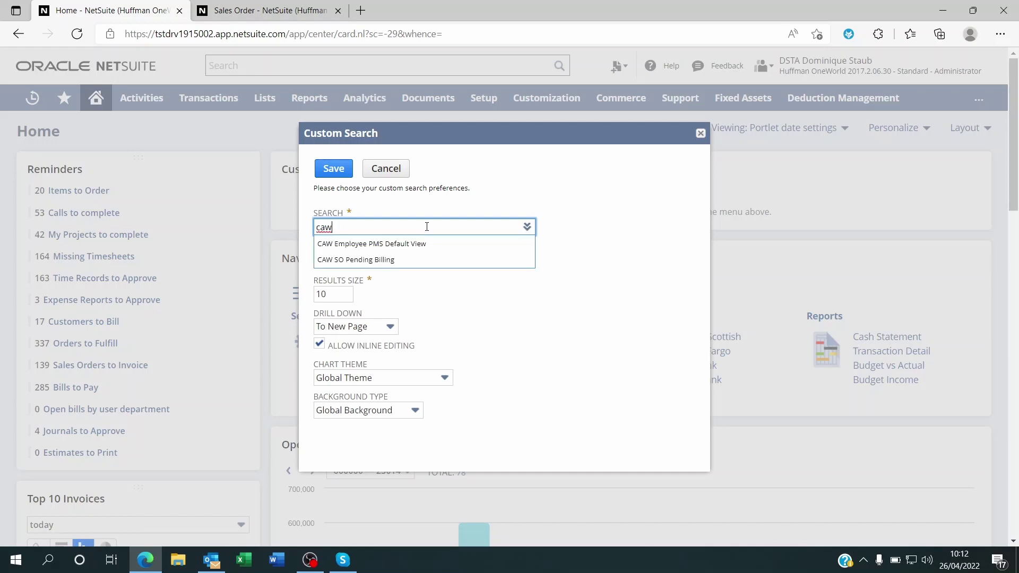
{"action": "left_click", "coordinate": [380, 259]}
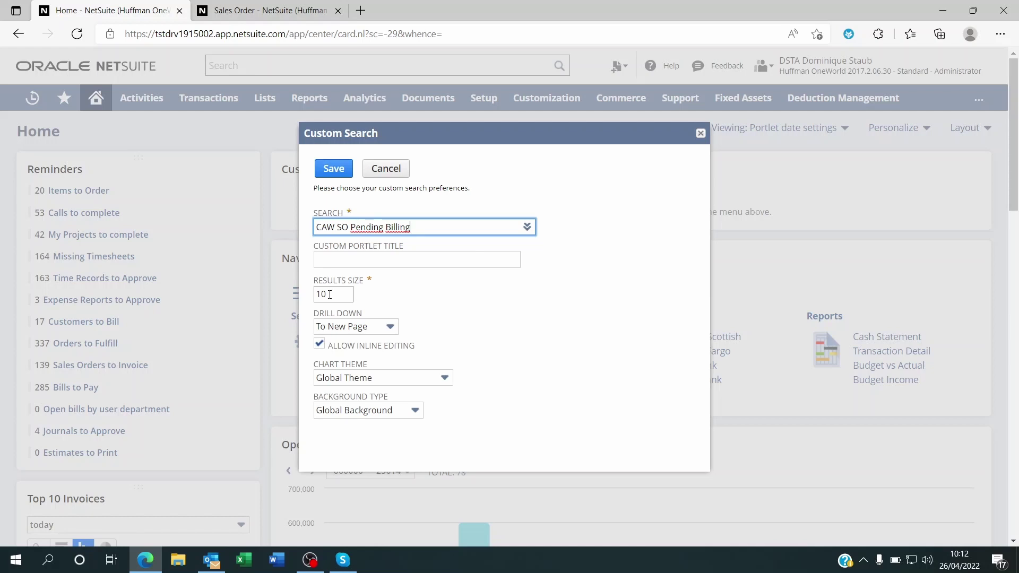
{"action": "left_click", "coordinate": [333, 177]}
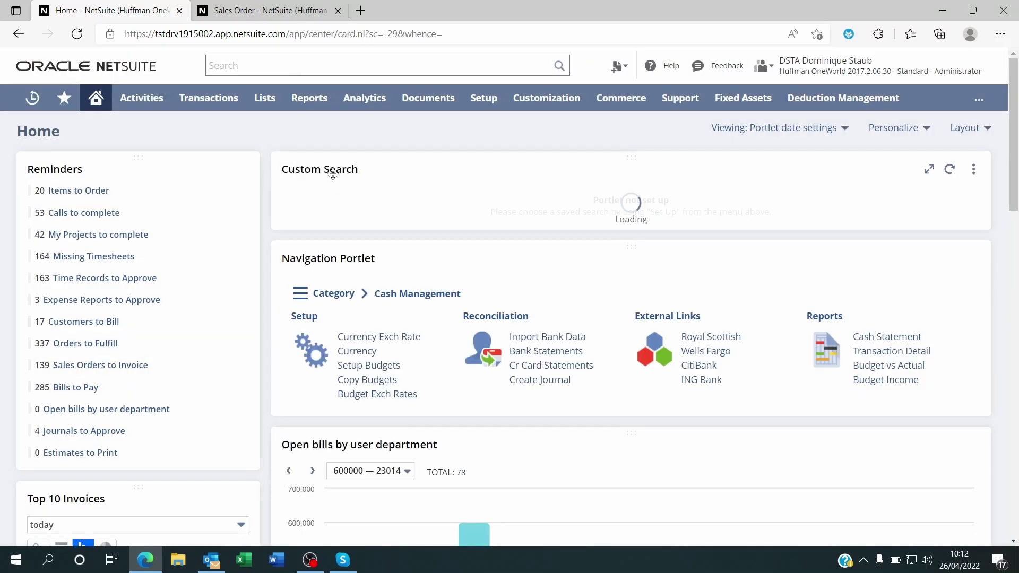